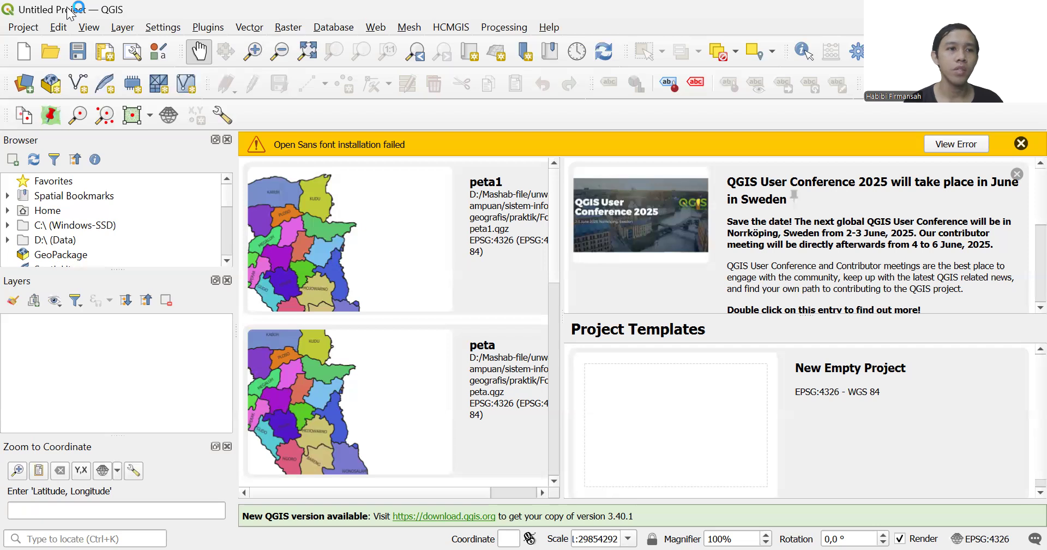
Start adding a vector layer with the File source type and browse for its vector dataset.
{"action": "key", "text": "alt+j"}
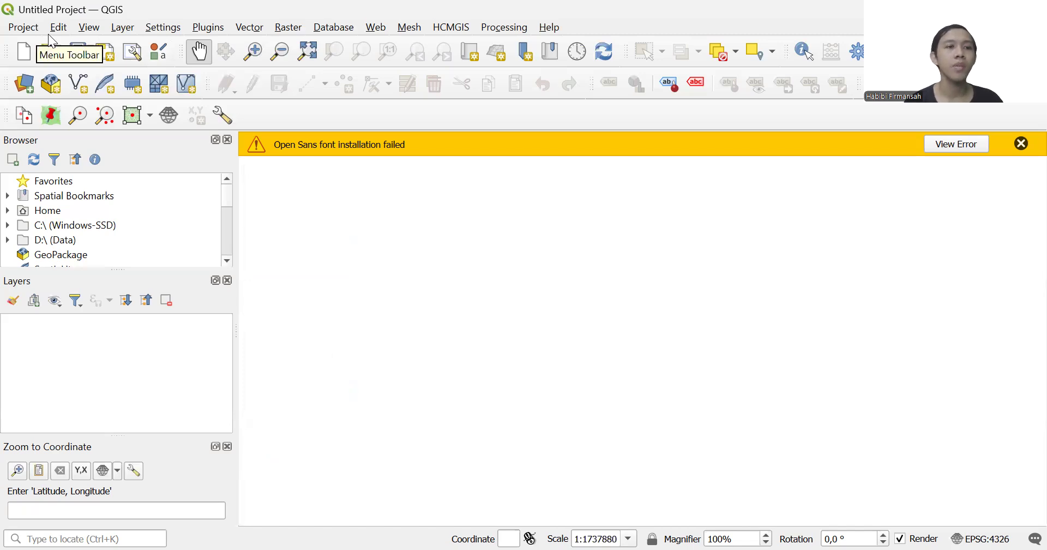
{"action": "left_click", "coordinate": [123, 27]}
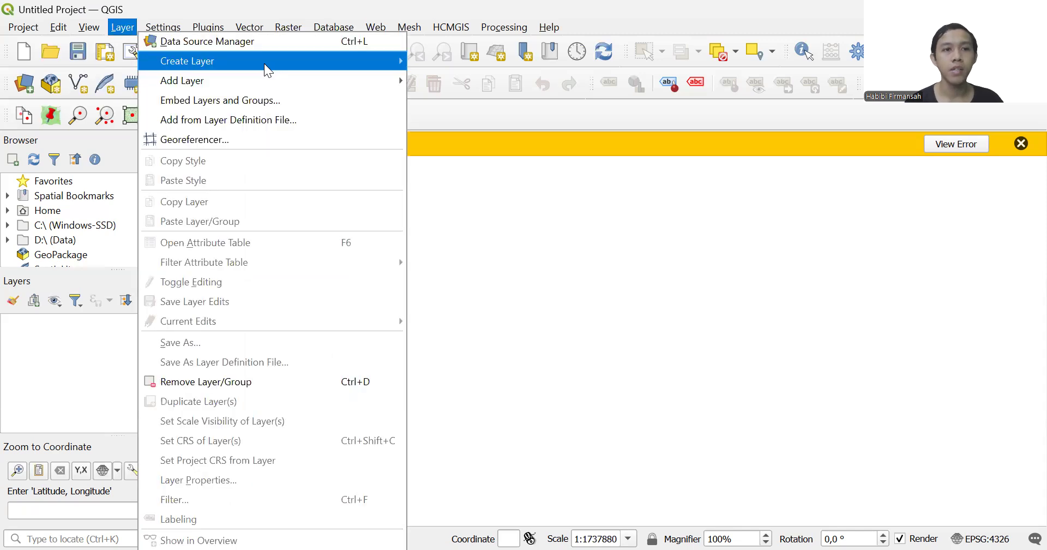
{"action": "mouse_move", "coordinate": [264, 63]}
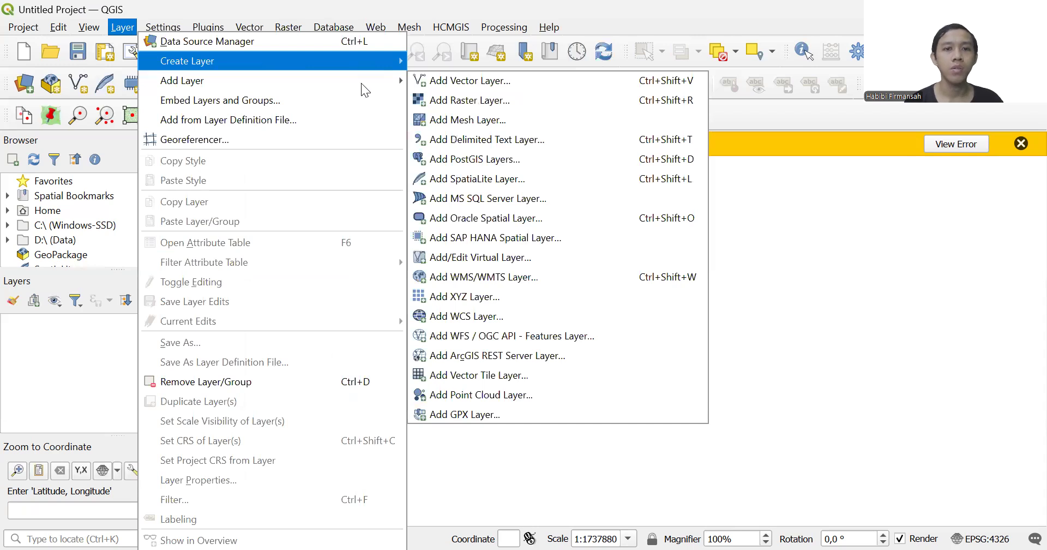
{"action": "left_click", "coordinate": [432, 80]}
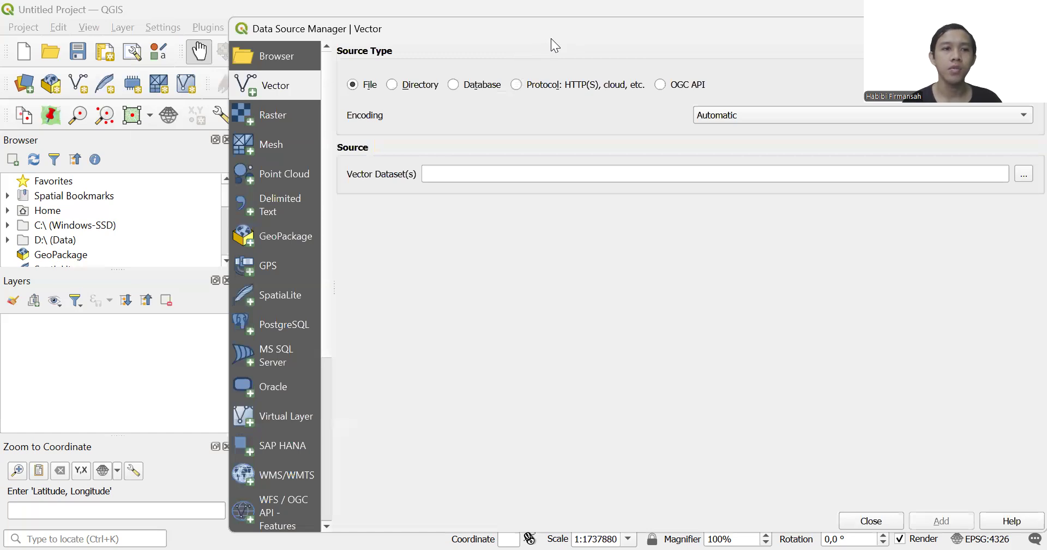
{"action": "left_click_drag", "start_coordinate": [551, 38], "coordinate": [333, 54]}
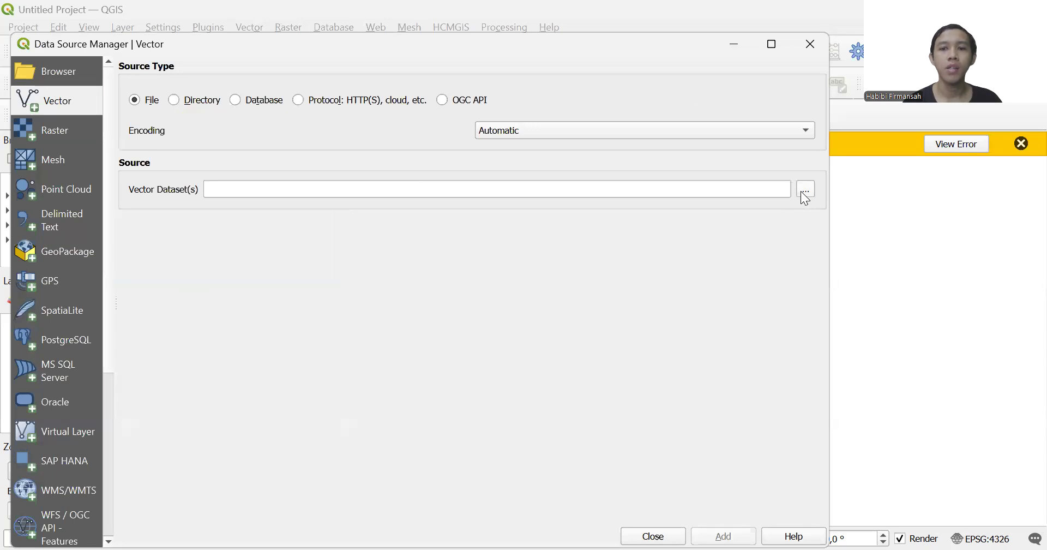
{"action": "left_click", "coordinate": [802, 191]}
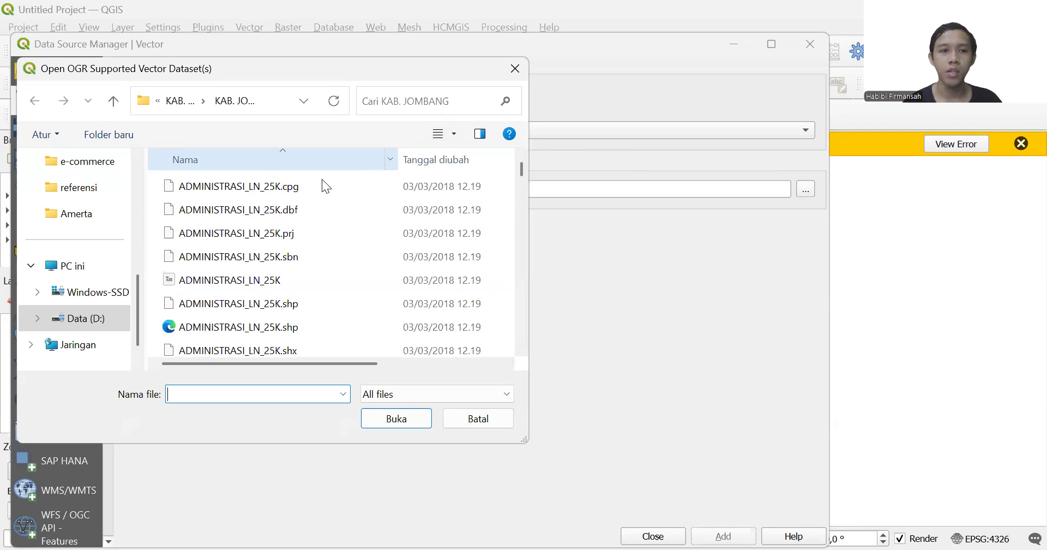
Choose ADMINISTRASIDESA_AR_25K.shp from the KAB. JOMBANG folder as the source vector dataset.
{"action": "left_click", "coordinate": [278, 193]}
{"action": "key", "text": "Down"}
{"action": "key", "text": "Down"}
{"action": "key", "text": "Down"}
{"action": "key", "text": "Down"}
{"action": "key", "text": "Down"}
{"action": "key", "text": "Down"}
{"action": "key", "text": "Down"}
{"action": "key", "text": "Down"}
{"action": "key", "text": "Down"}
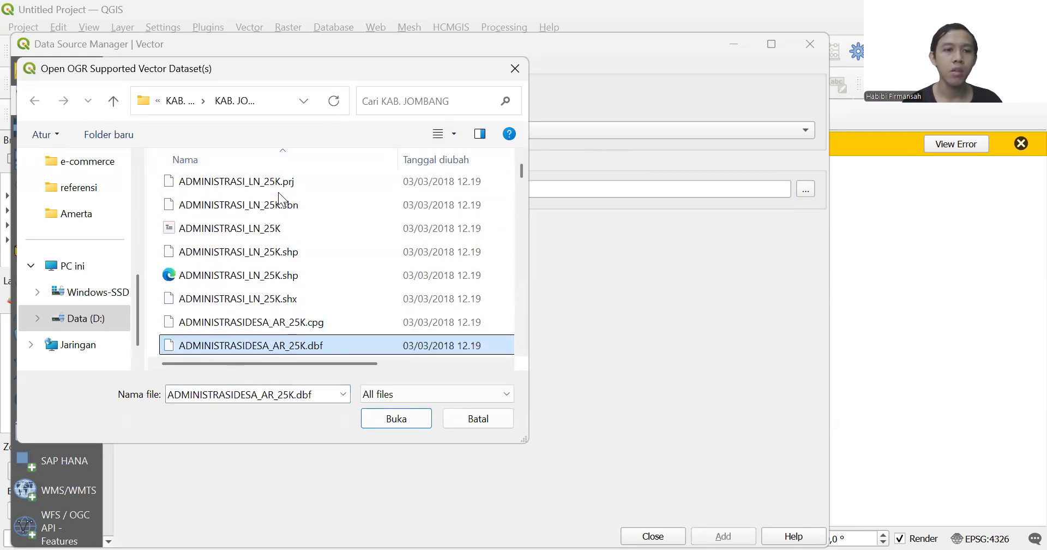
{"action": "key", "text": "Down"}
{"action": "key", "text": "Down"}
{"action": "key", "text": "Down"}
{"action": "key", "text": "Down"}
{"action": "key", "text": "Down"}
{"action": "key", "text": "Down"}
{"action": "key", "text": "Down"}
{"action": "key", "text": "Down"}
{"action": "key", "text": "Down"}
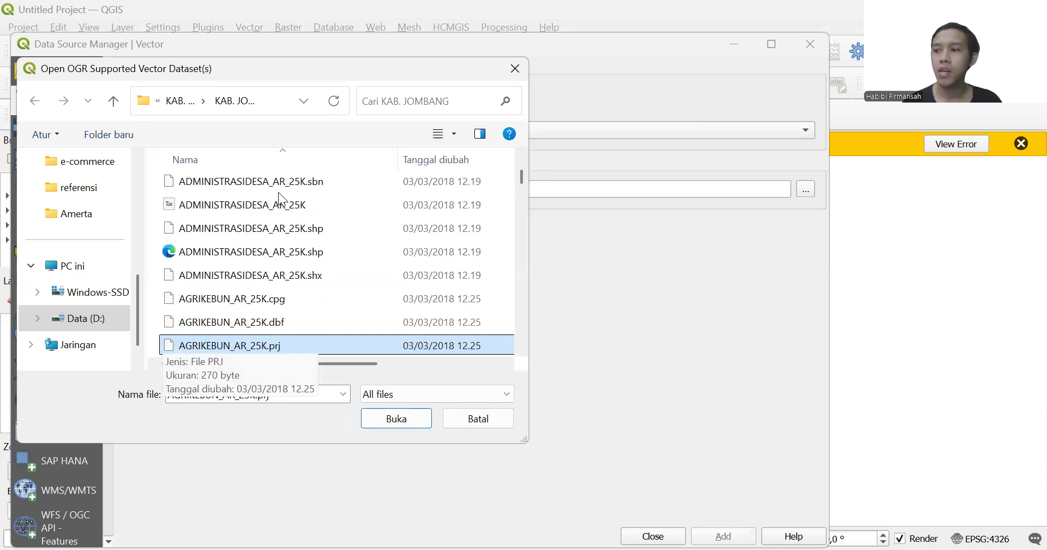
{"action": "key", "text": "Down"}
{"action": "key", "text": "Down"}
{"action": "key", "text": "Down"}
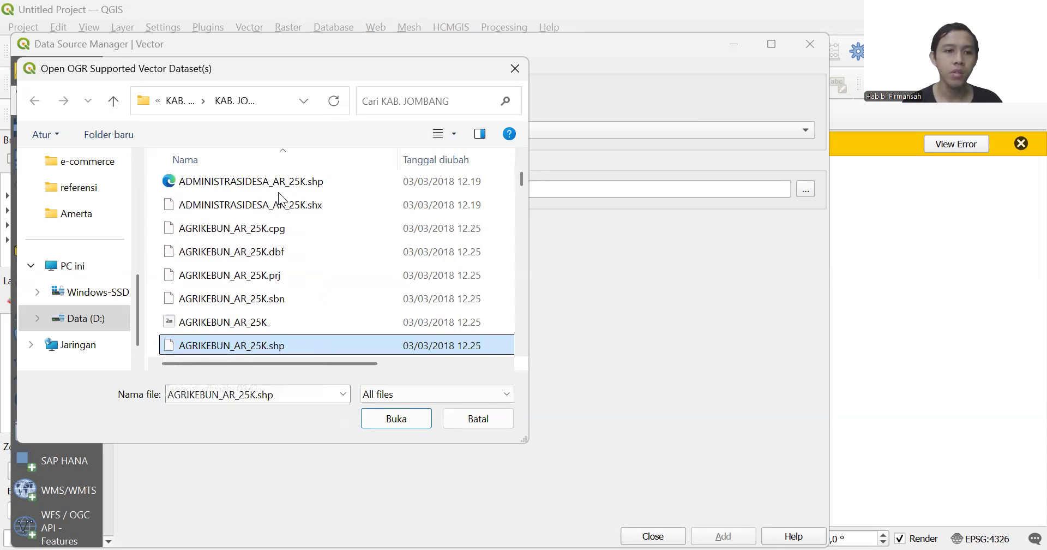
{"action": "key", "text": "Up"}
{"action": "key", "text": "Up"}
{"action": "key", "text": "Up"}
{"action": "key", "text": "Up"}
{"action": "key", "text": "Up"}
{"action": "key", "text": "Up"}
{"action": "key", "text": "Up"}
{"action": "key", "text": "Up"}
{"action": "key", "text": "Up"}
{"action": "key", "text": "Up"}
{"action": "key", "text": "Up"}
{"action": "key", "text": "Up"}
{"action": "key", "text": "Up"}
{"action": "key", "text": "Up"}
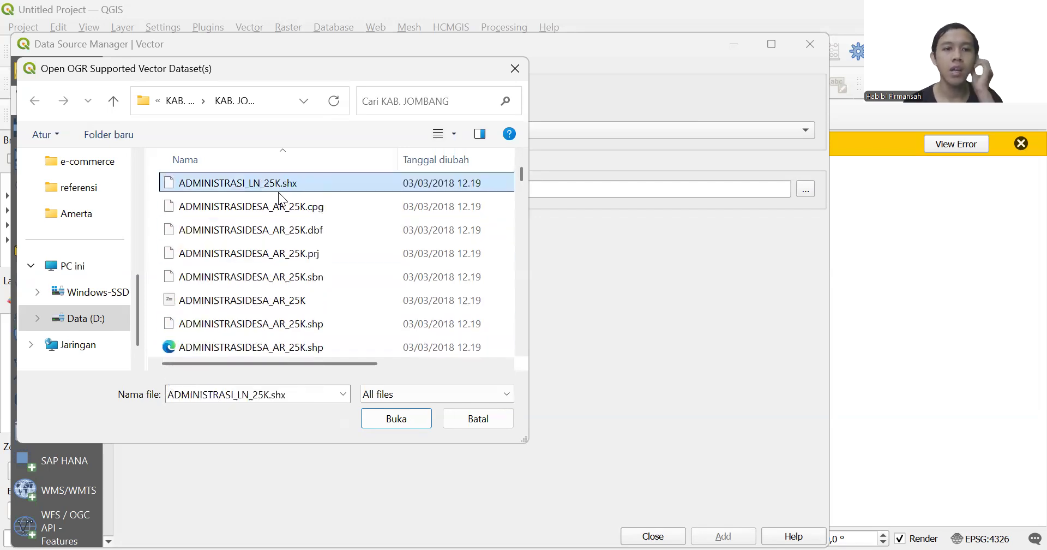
{"action": "key", "text": "Down"}
{"action": "key", "text": "Down"}
{"action": "key", "text": "Down"}
{"action": "key", "text": "Down"}
{"action": "key", "text": "Down"}
{"action": "key", "text": "Down"}
{"action": "key", "text": "Down"}
{"action": "key", "text": "Down"}
{"action": "key", "text": "Down"}
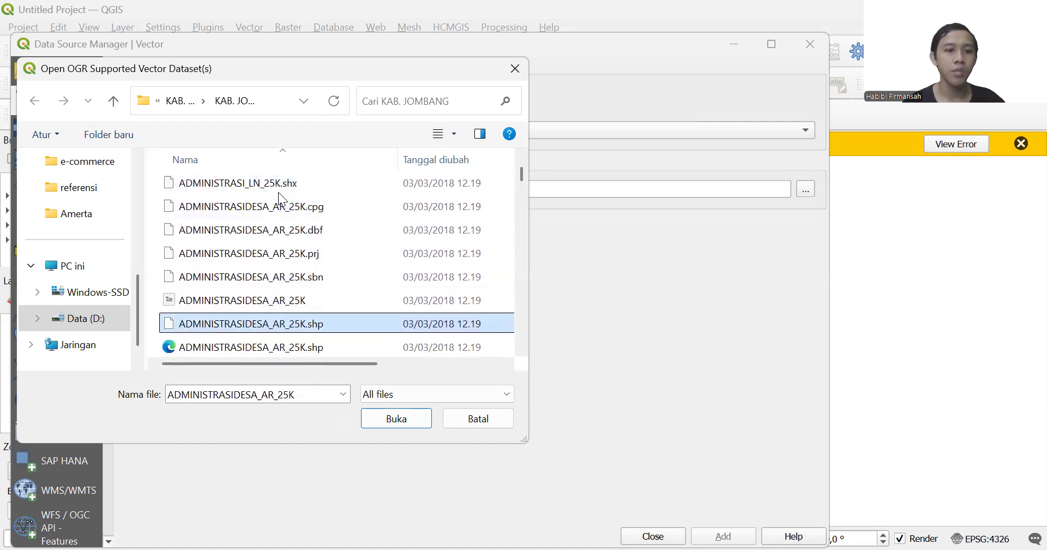
{"action": "key", "text": "Down"}
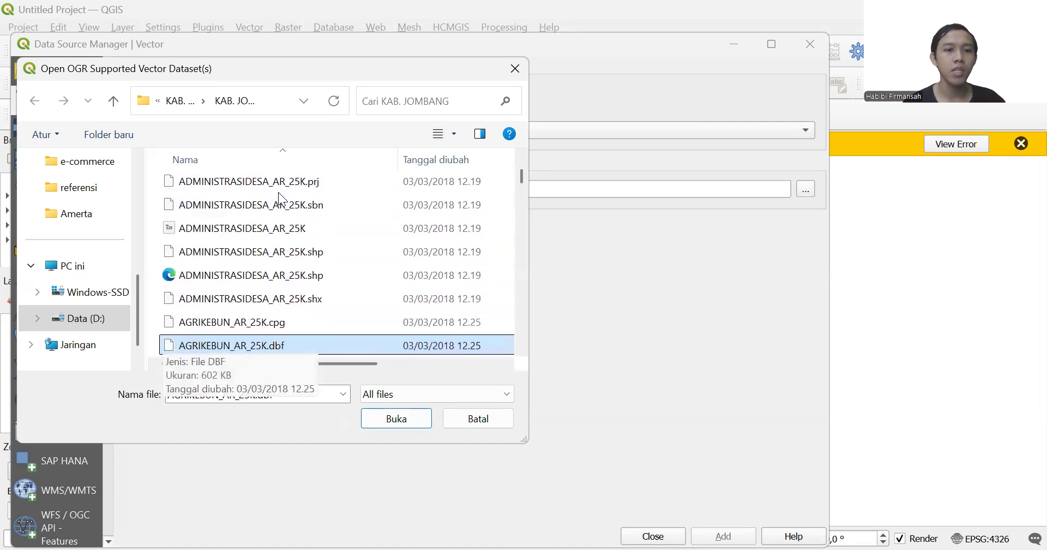
{"action": "key", "text": "Up"}
{"action": "key", "text": "Up"}
{"action": "key", "text": "Up"}
{"action": "key", "text": "Up"}
{"action": "key", "text": "Up"}
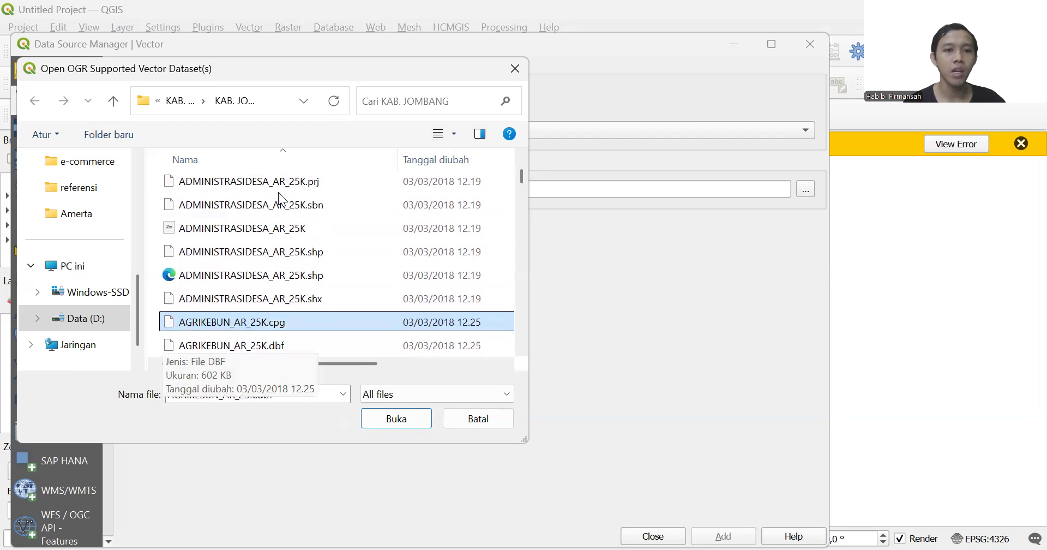
{"action": "key", "text": "Down"}
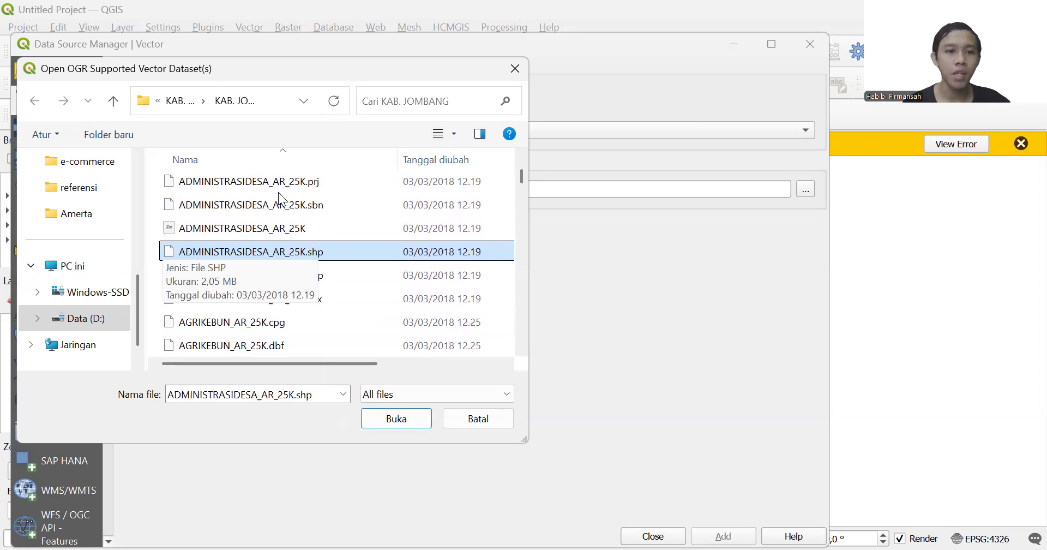
{"action": "left_click", "coordinate": [271, 252]}
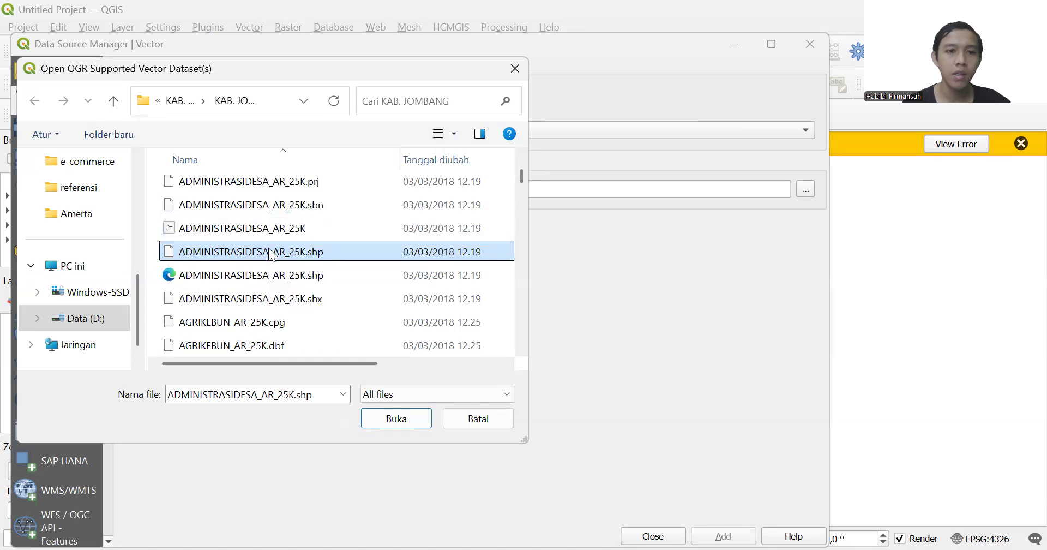
{"action": "left_click", "coordinate": [378, 416]}
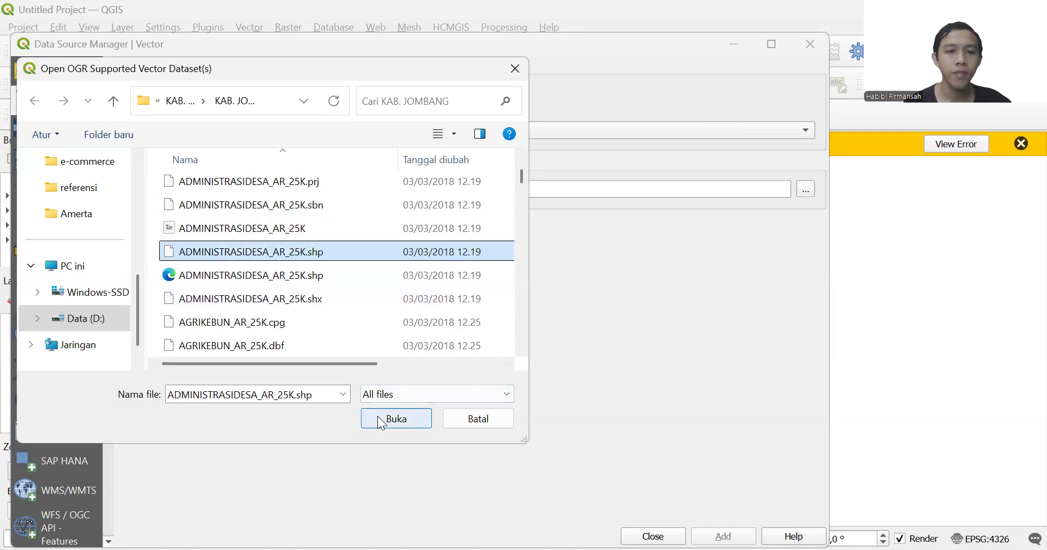
{"action": "left_click", "coordinate": [379, 417]}
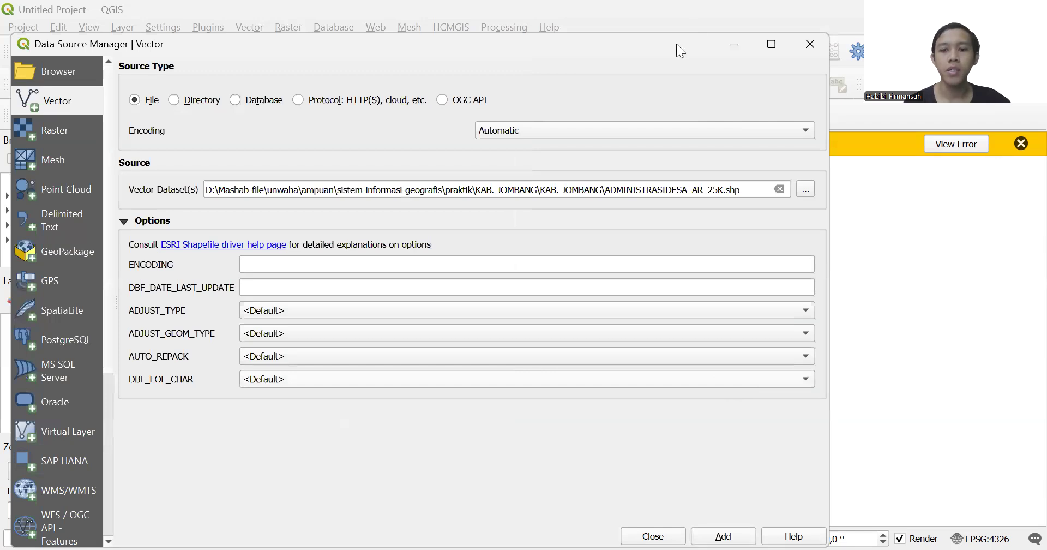
Add the chosen shapefile to the project as a layer and close the data source manager.
{"action": "left_click", "coordinate": [771, 44]}
{"action": "left_click", "coordinate": [952, 530]}
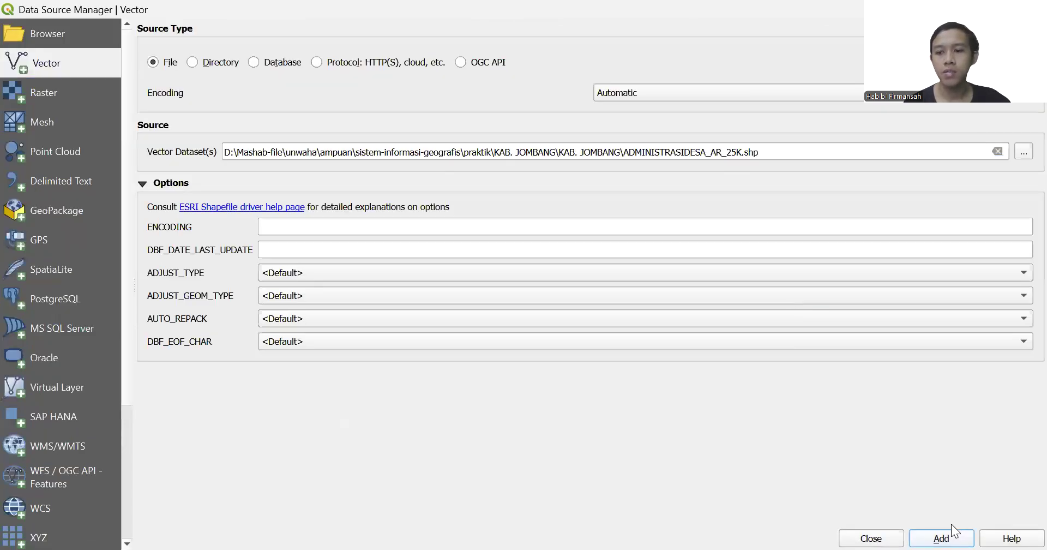
{"action": "left_click", "coordinate": [877, 527]}
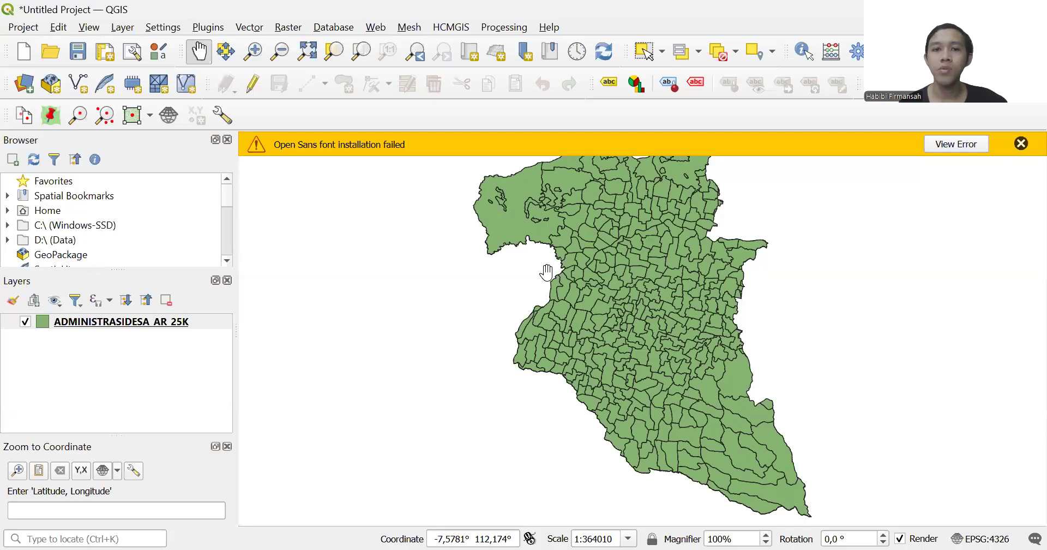
Look over the village boundaries on the map and open the attribute table of the ADMINISTRASIDESA_AR_25K layer.
{"action": "left_click_drag", "start_coordinate": [544, 271], "coordinate": [427, 311]}
{"action": "left_click_drag", "start_coordinate": [445, 224], "coordinate": [473, 167]}
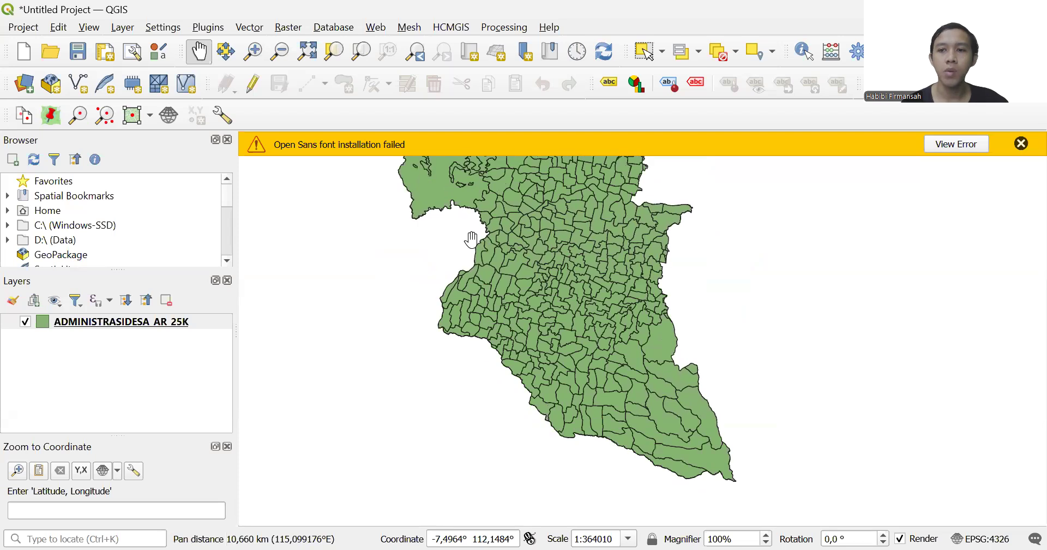
{"action": "right_click", "coordinate": [134, 320]}
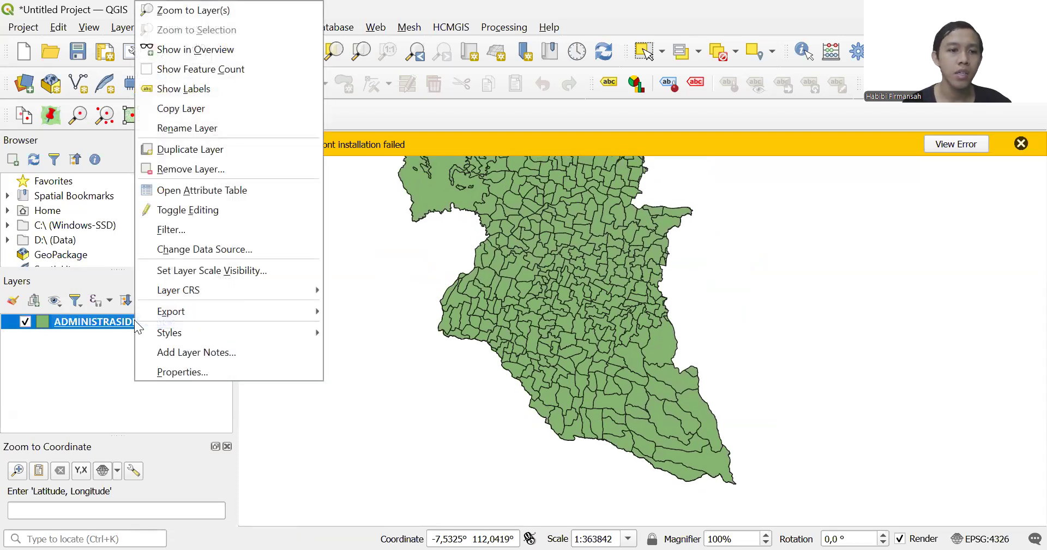
{"action": "left_click", "coordinate": [195, 190]}
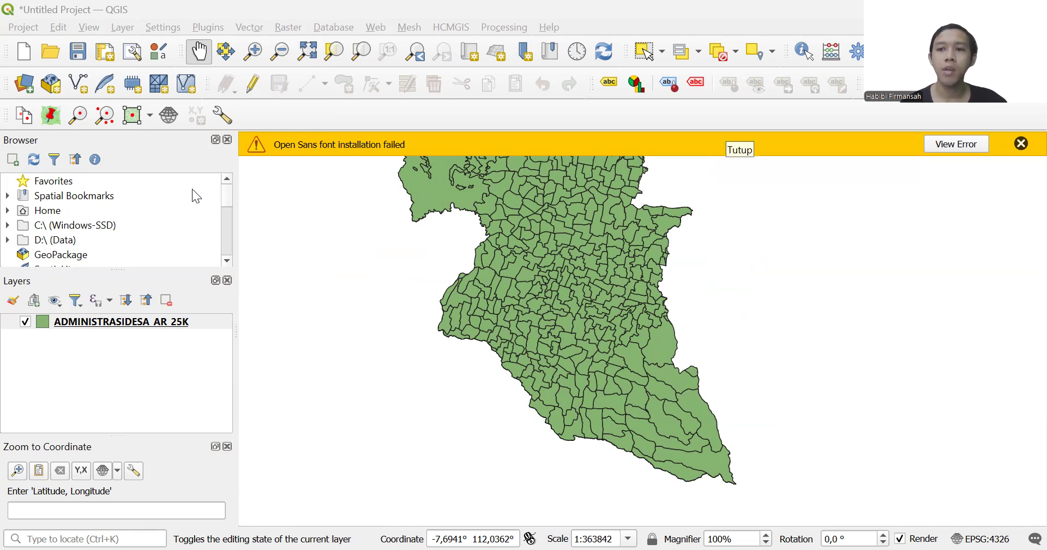
Turn on Single Labels in the ADMINISTRASIDESA_AR_25K layer's properties, with the NAMOBJ field as the label value.
{"action": "right_click", "coordinate": [142, 325]}
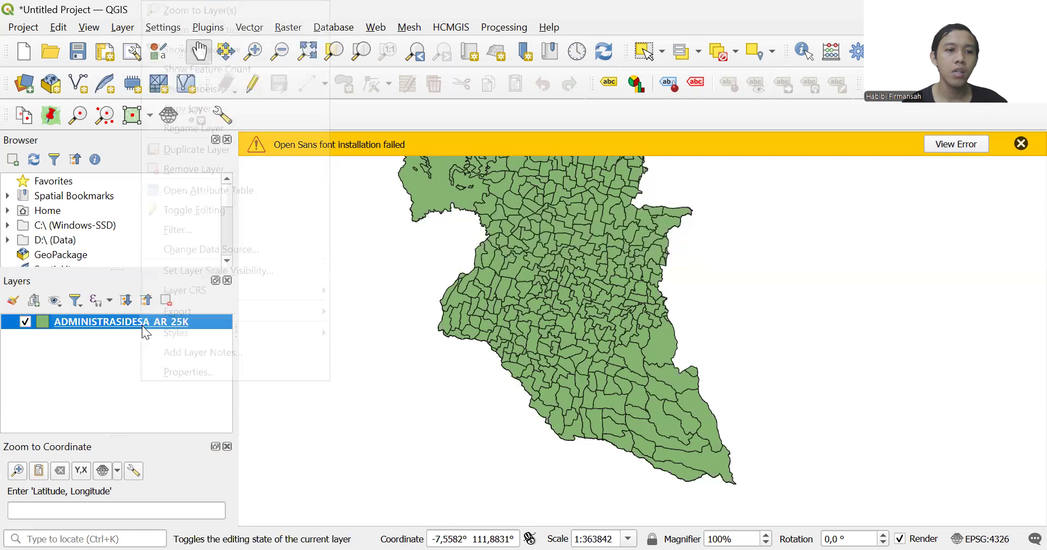
{"action": "left_click", "coordinate": [168, 371]}
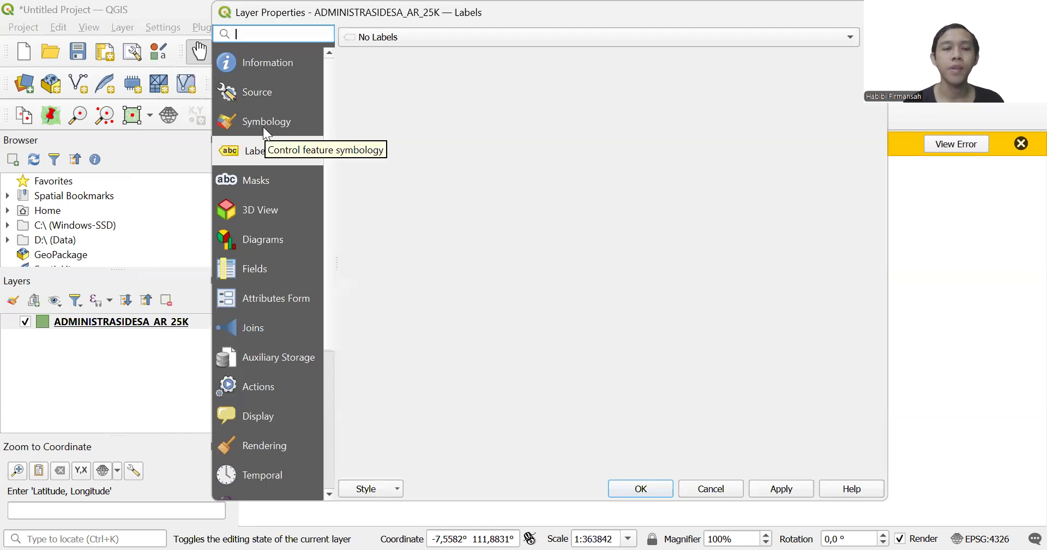
{"action": "left_click", "coordinate": [376, 38]}
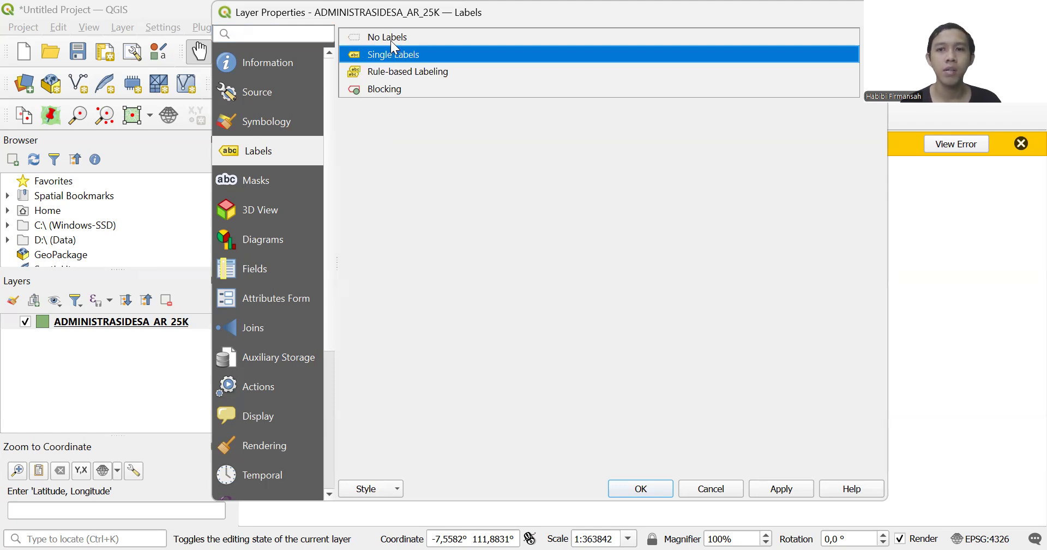
{"action": "left_click", "coordinate": [391, 40]}
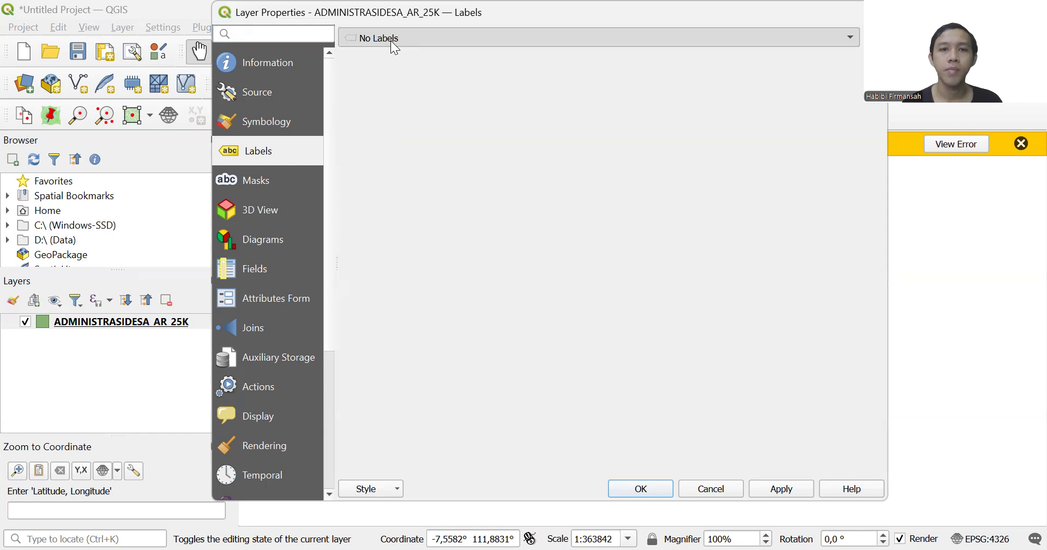
{"action": "left_click", "coordinate": [390, 40]}
{"action": "left_click", "coordinate": [390, 40]}
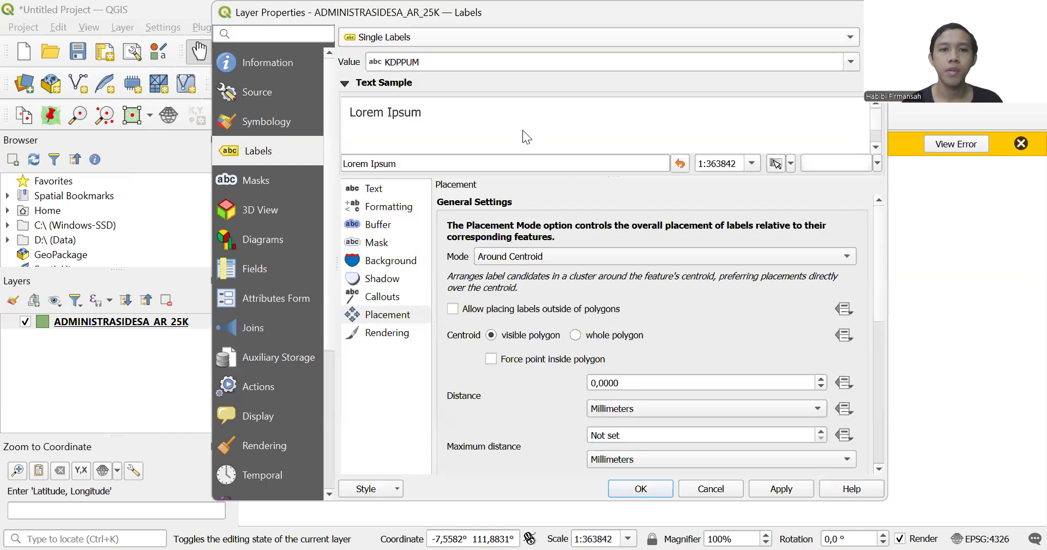
{"action": "left_click", "coordinate": [850, 61]}
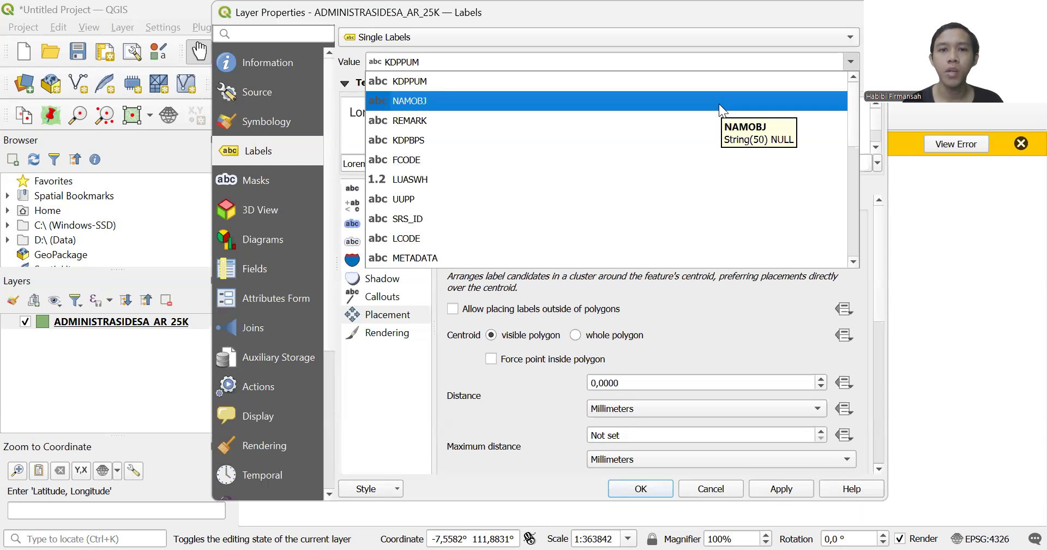
{"action": "left_click", "coordinate": [719, 103]}
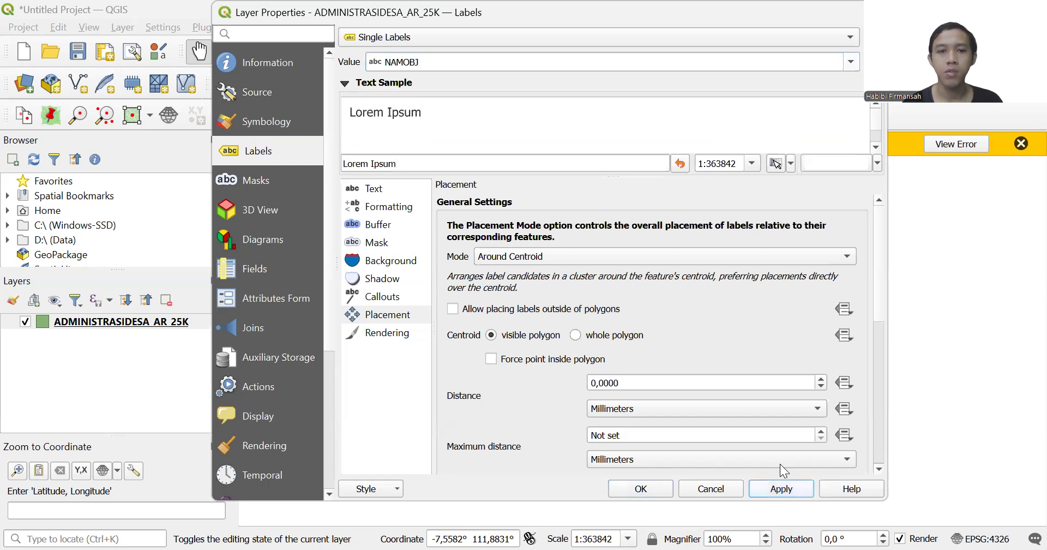
Set the placement mode of the layer's labels to Free (Angled).
{"action": "left_click", "coordinate": [667, 257]}
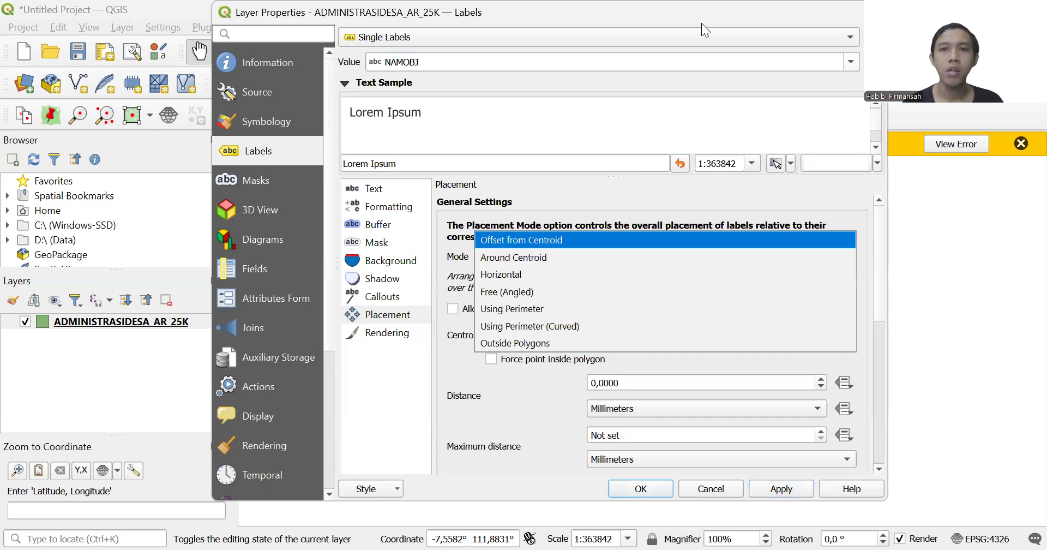
{"action": "left_click", "coordinate": [534, 73]}
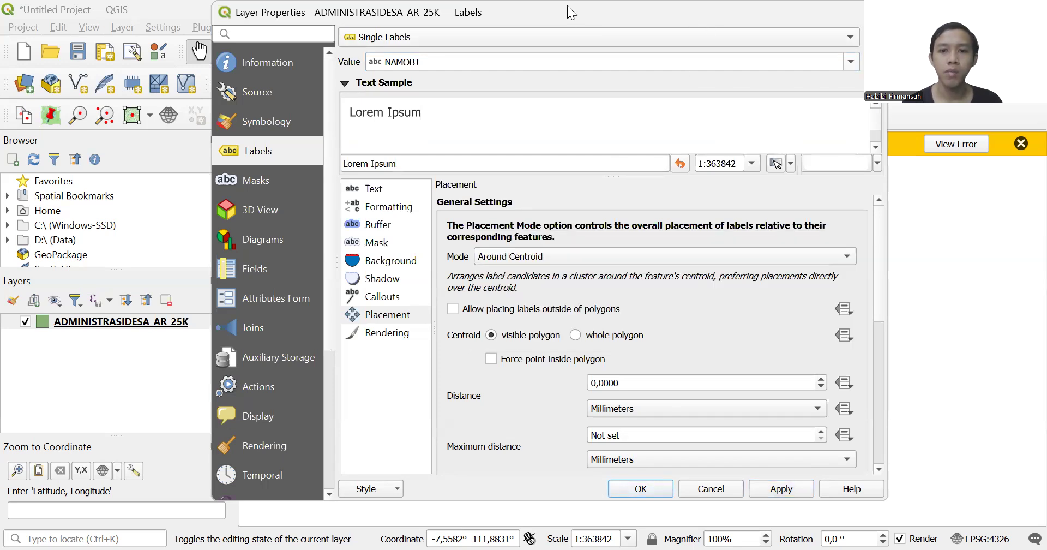
{"action": "left_click_drag", "start_coordinate": [568, 7], "coordinate": [868, 167]}
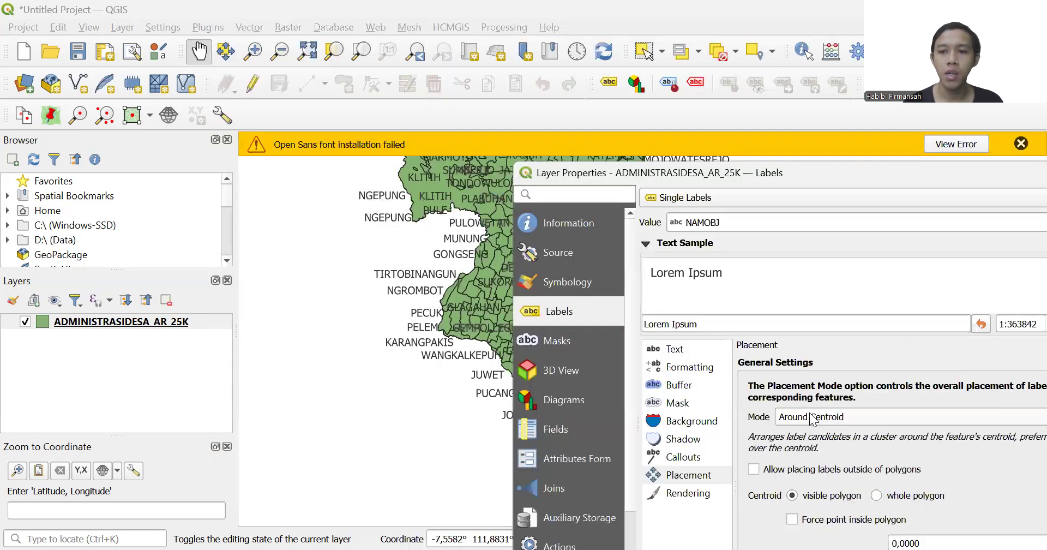
{"action": "left_click", "coordinate": [811, 417]}
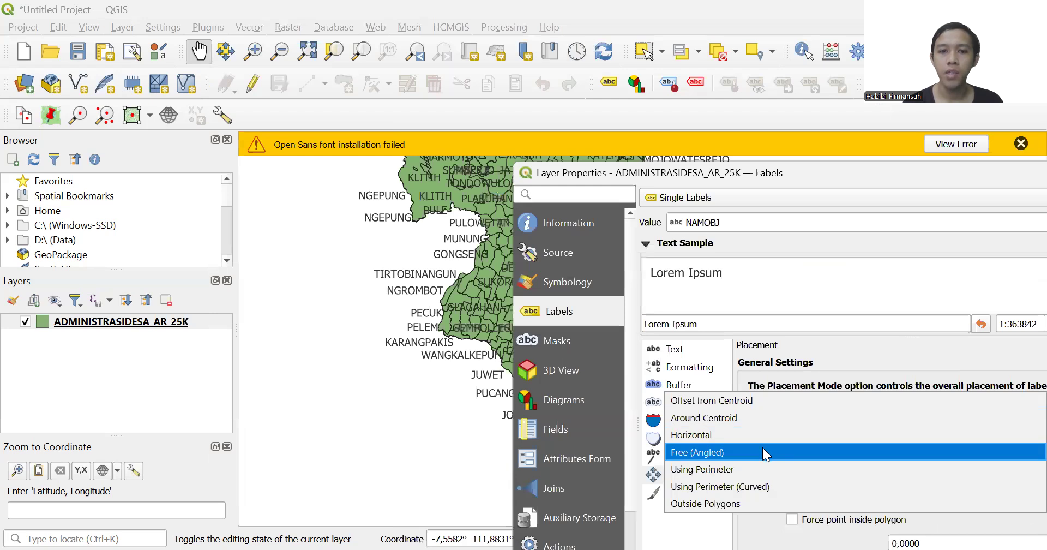
{"action": "key", "text": "Escape"}
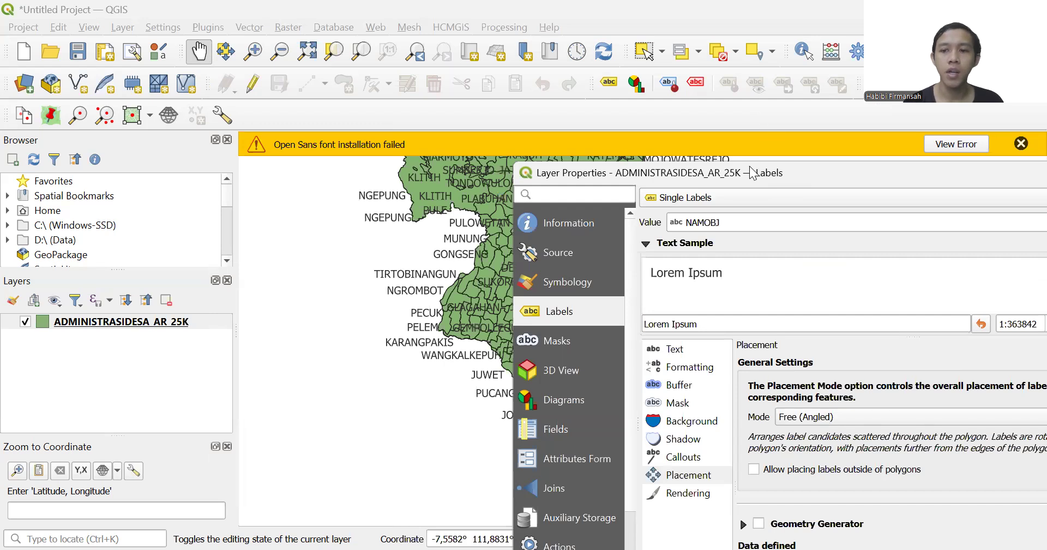
{"action": "left_click_drag", "start_coordinate": [753, 173], "coordinate": [672, 24]}
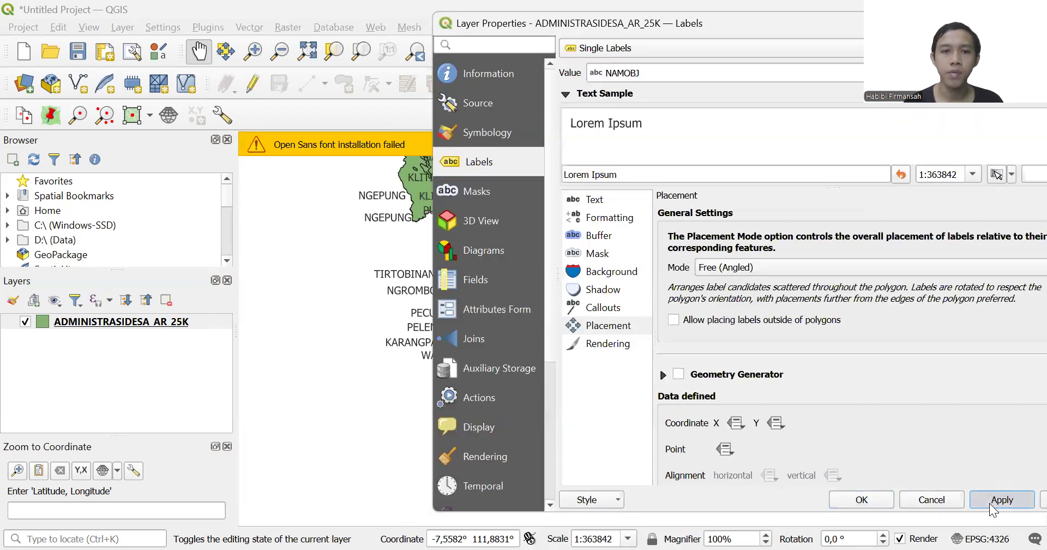
Apply the label placement, close the layer properties, and examine the village names across the map.
{"action": "left_click", "coordinate": [992, 504]}
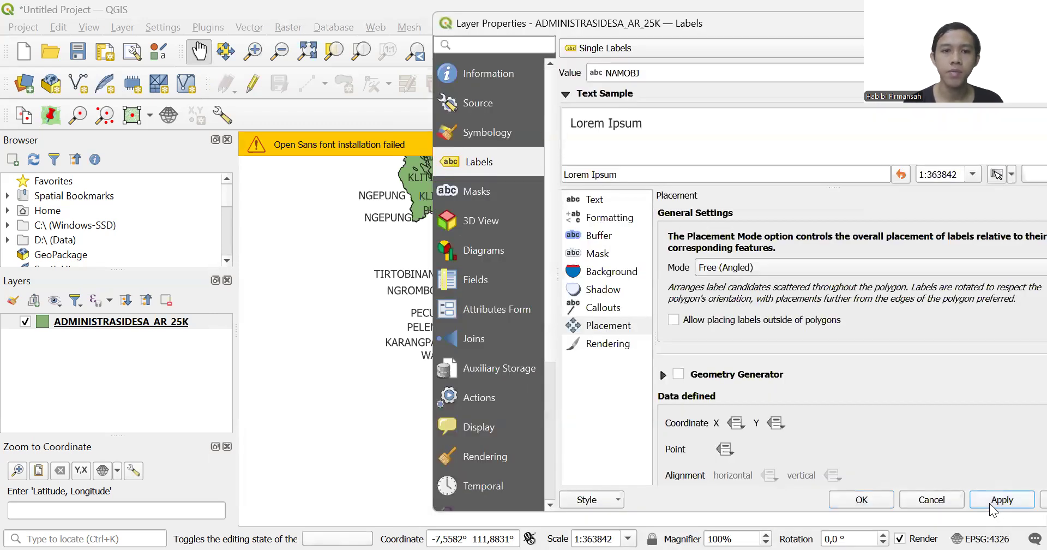
{"action": "left_click", "coordinate": [880, 505]}
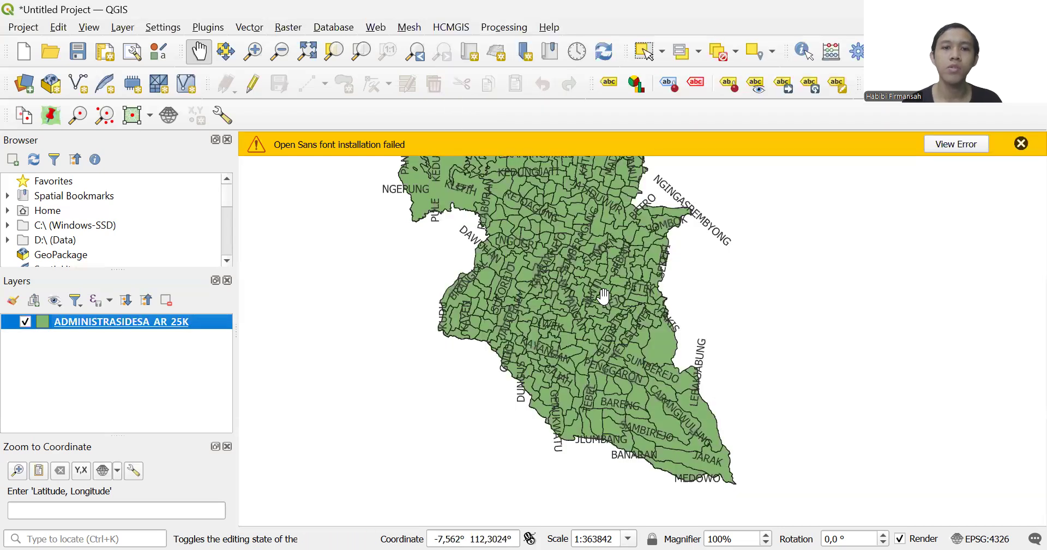
{"action": "scroll", "coordinate": [604, 296], "scroll_direction": "up", "scroll_amount": 2}
{"action": "scroll", "coordinate": [604, 296], "scroll_direction": "up", "scroll_amount": 1}
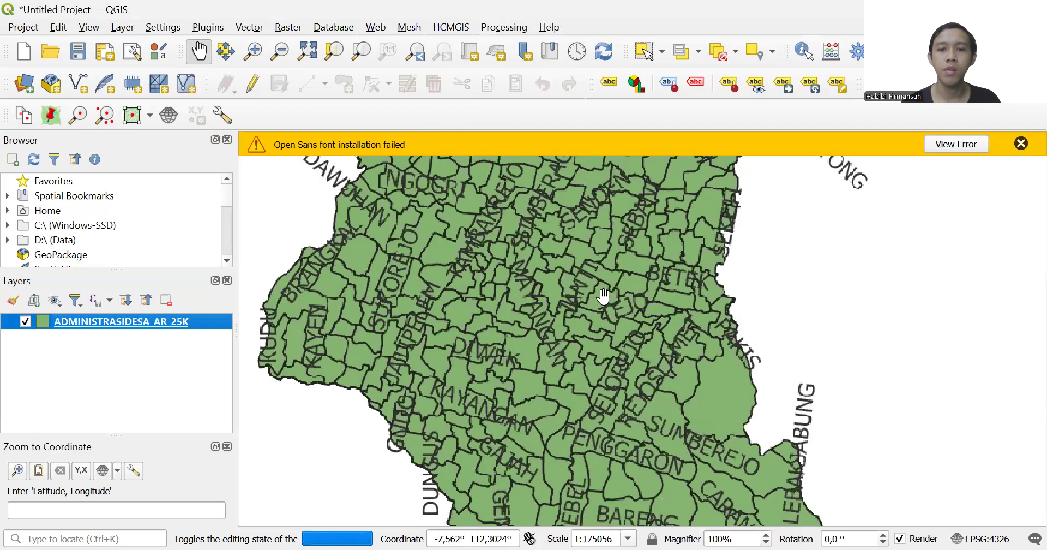
{"action": "scroll", "coordinate": [604, 296], "scroll_direction": "up", "scroll_amount": 1}
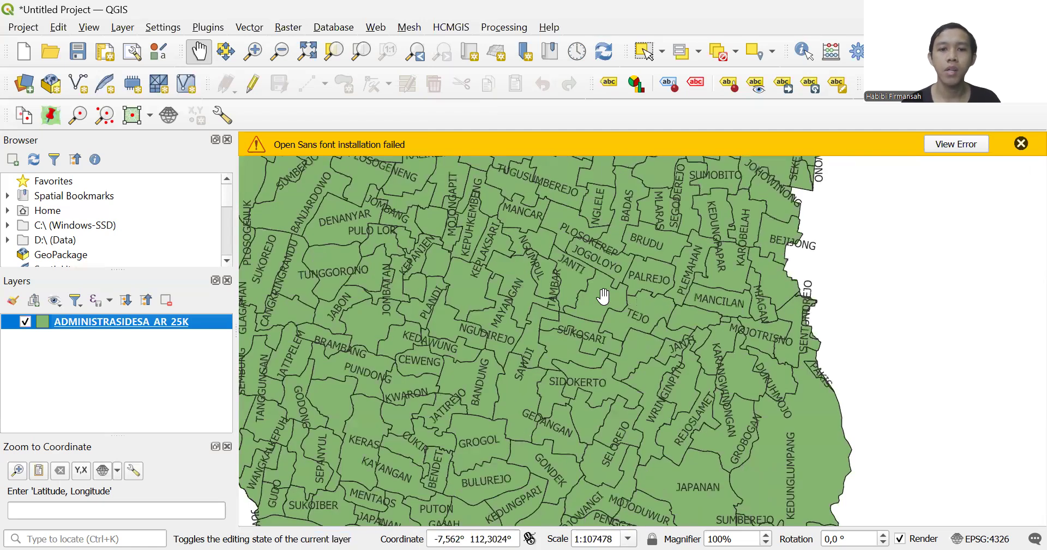
{"action": "scroll", "coordinate": [604, 296], "scroll_direction": "up", "scroll_amount": 1}
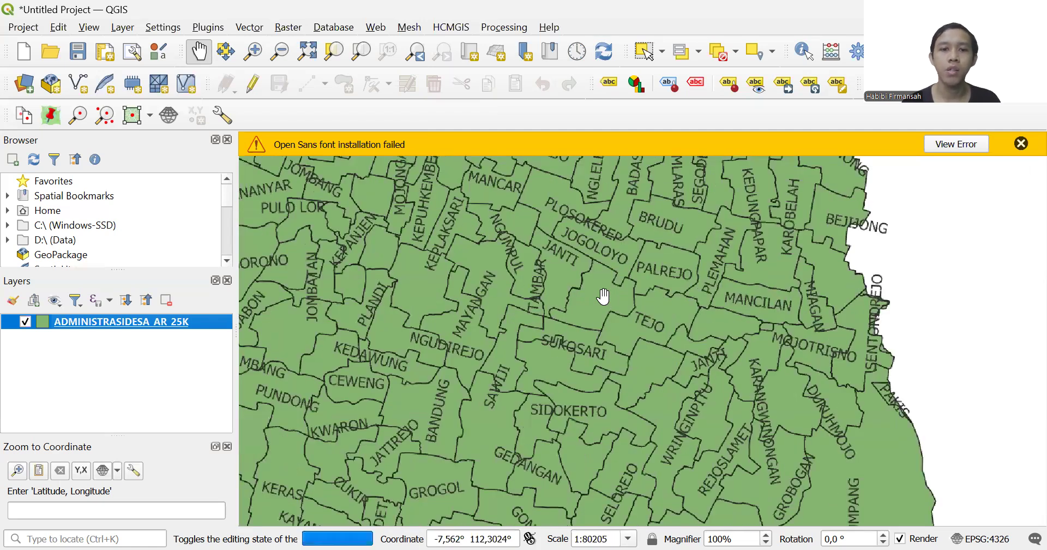
{"action": "scroll", "coordinate": [604, 296], "scroll_direction": "up", "scroll_amount": 1}
{"action": "scroll", "coordinate": [603, 296], "scroll_direction": "up", "scroll_amount": 1}
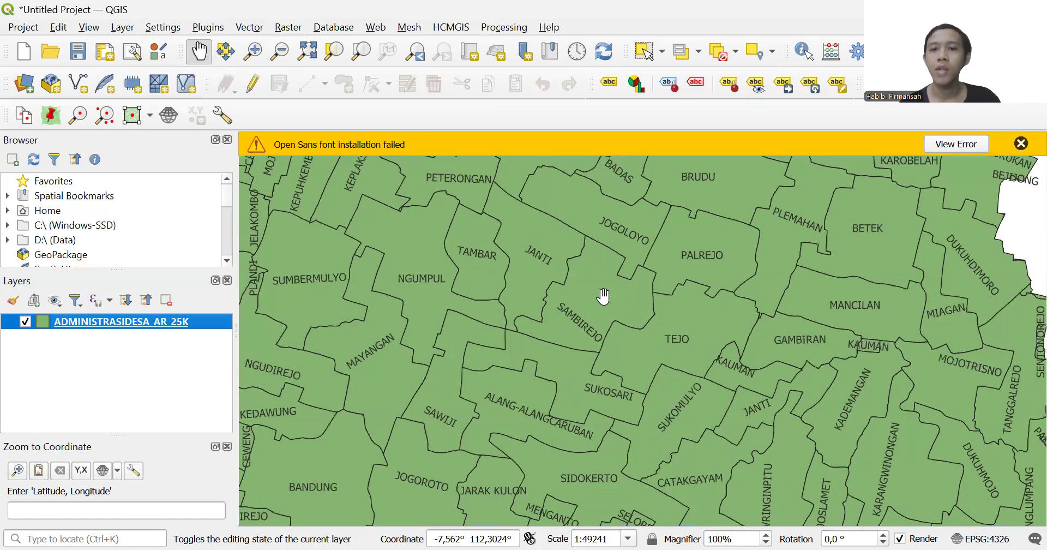
{"action": "left_click_drag", "start_coordinate": [478, 240], "coordinate": [785, 355]}
{"action": "left_click_drag", "start_coordinate": [610, 279], "coordinate": [774, 362]}
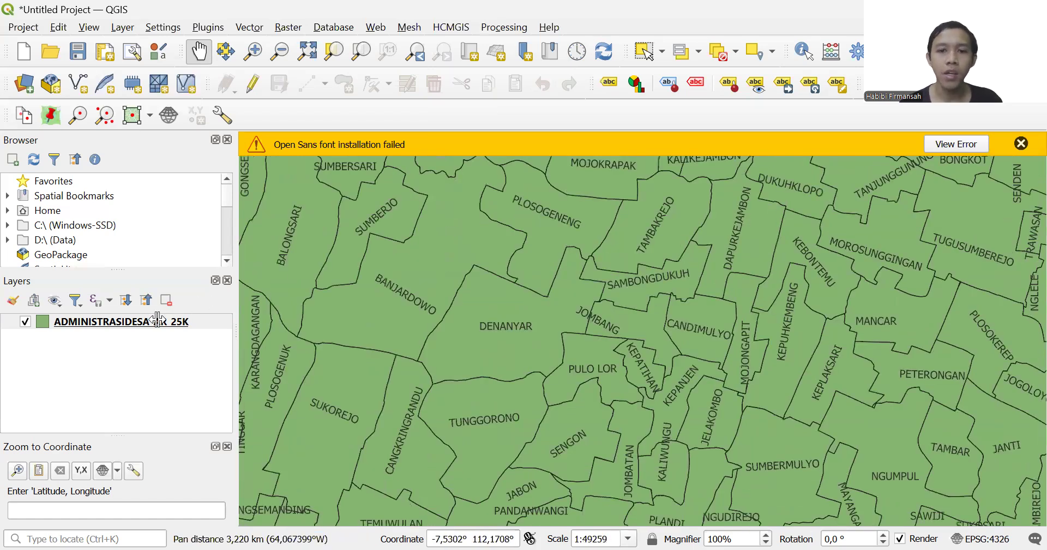
Switch the symbology of the ADMINISTRASIDESA_AR_25K layer from Single Symbol to Categorized.
{"action": "right_click", "coordinate": [159, 320]}
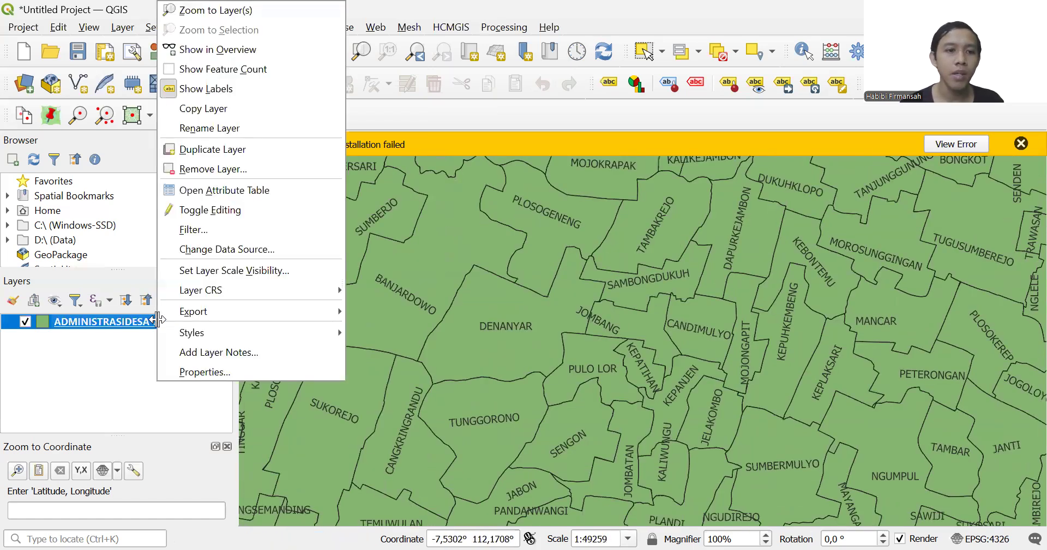
{"action": "left_click", "coordinate": [197, 372]}
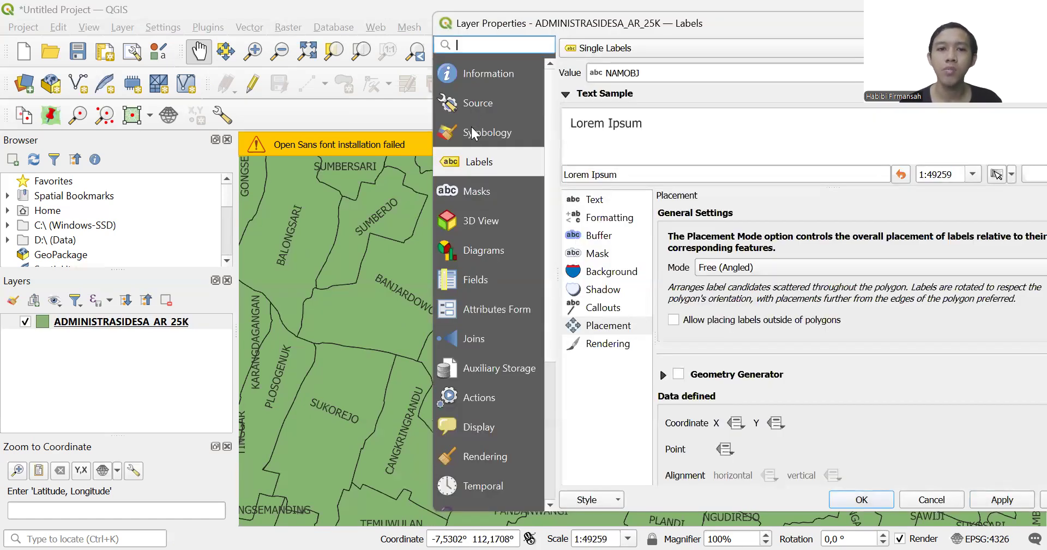
{"action": "left_click", "coordinate": [476, 134]}
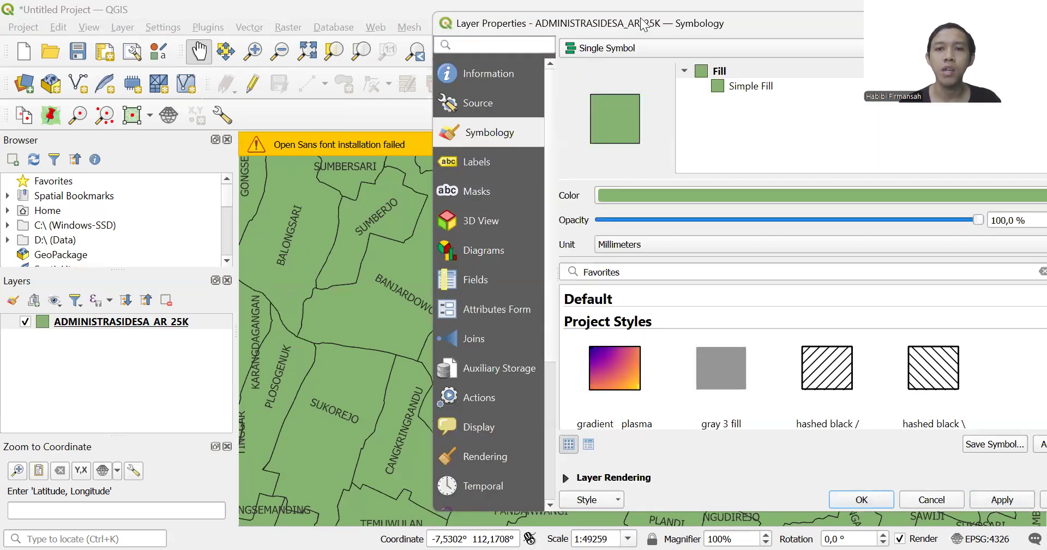
{"action": "left_click_drag", "start_coordinate": [642, 24], "coordinate": [400, 13]}
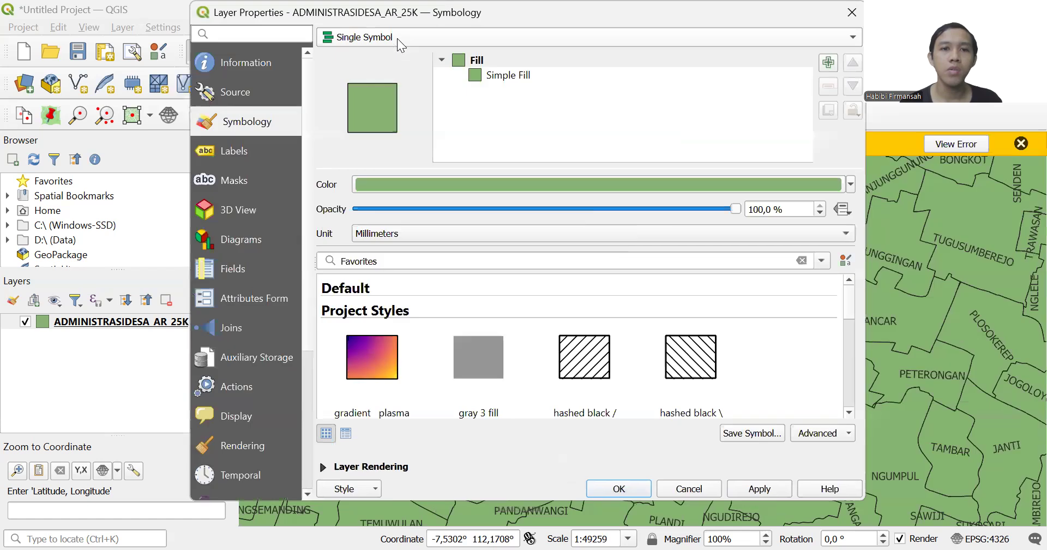
{"action": "left_click", "coordinate": [402, 38]}
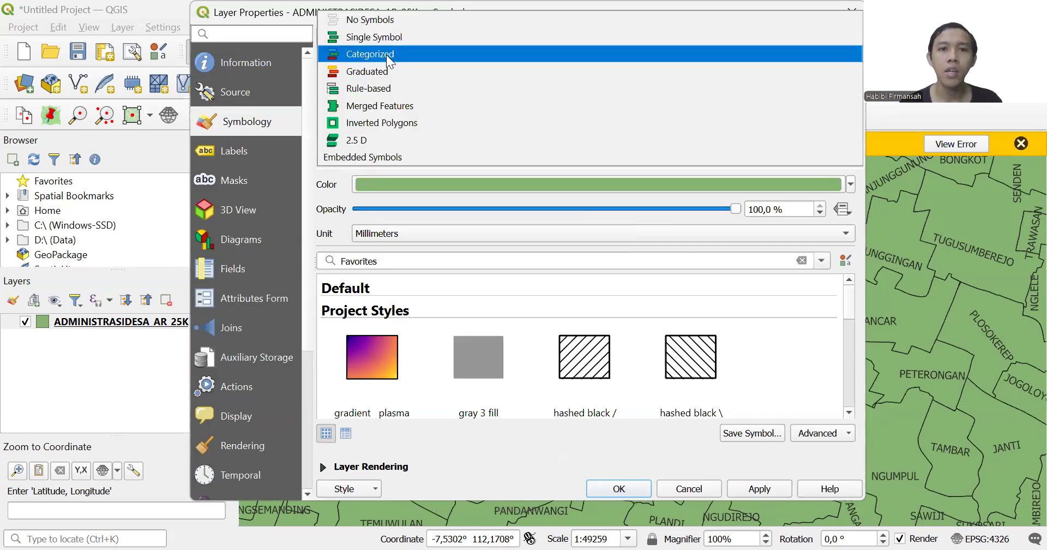
{"action": "left_click", "coordinate": [386, 55]}
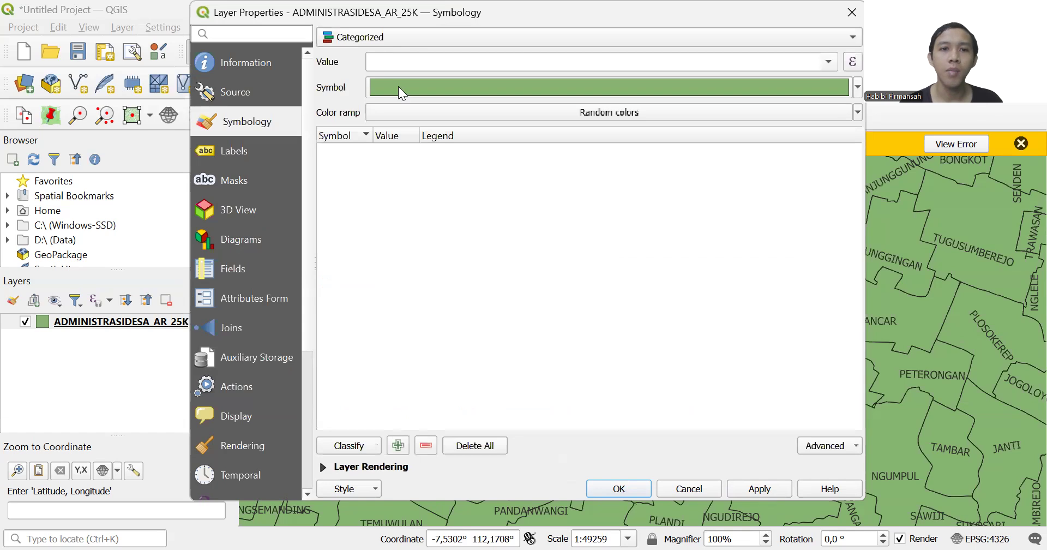
Classify the layer by the NAMOBJ field with random colors, apply the categories, and close the layer properties.
{"action": "left_click", "coordinate": [826, 62]}
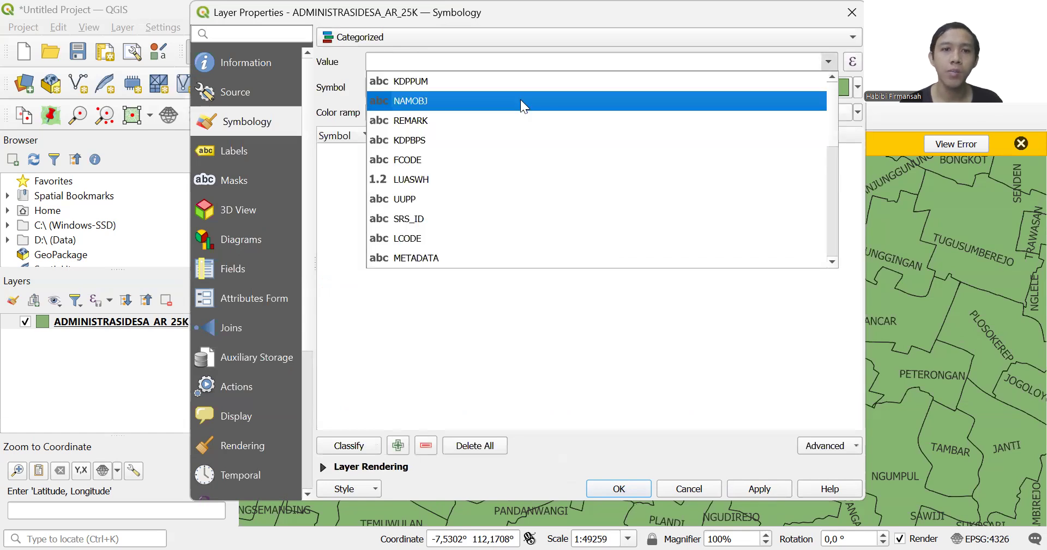
{"action": "left_click", "coordinate": [520, 100]}
{"action": "left_click", "coordinate": [540, 116]}
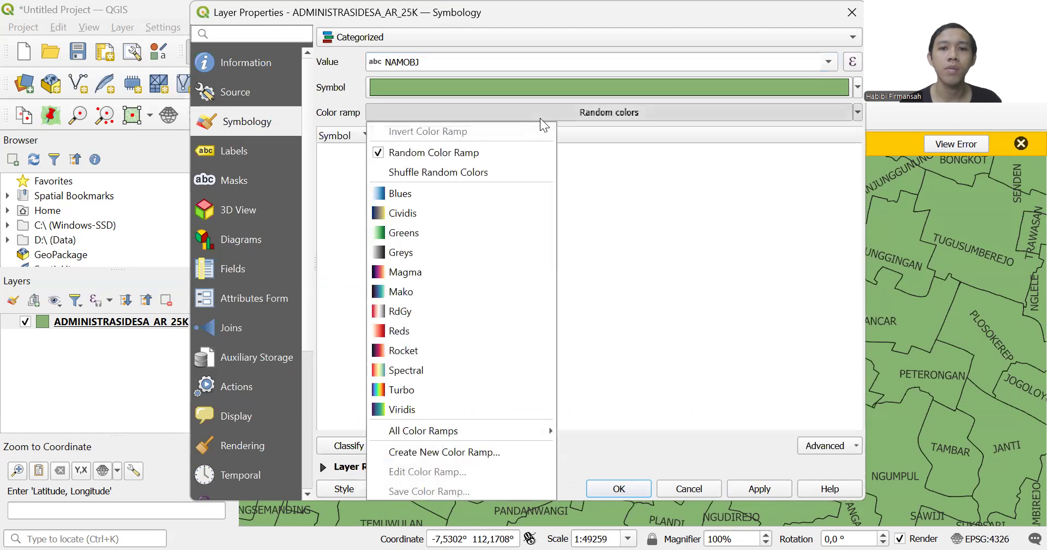
{"action": "left_click", "coordinate": [666, 179]}
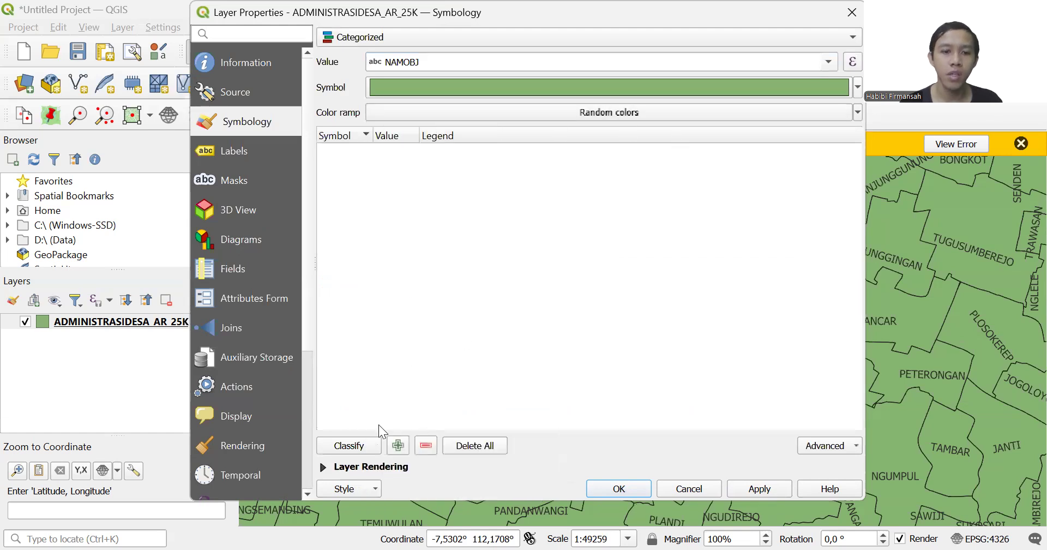
{"action": "left_click", "coordinate": [366, 446]}
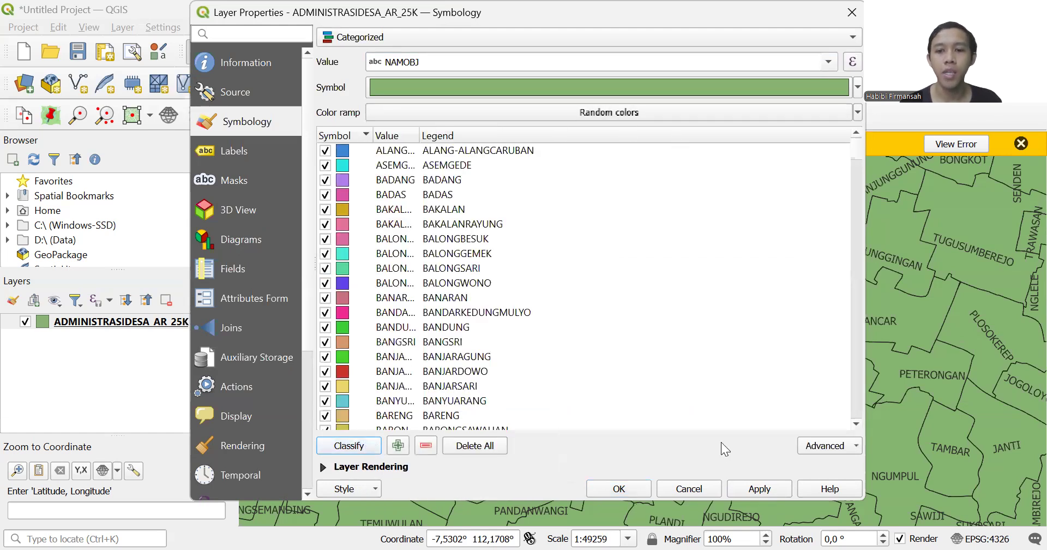
{"action": "left_click", "coordinate": [731, 482]}
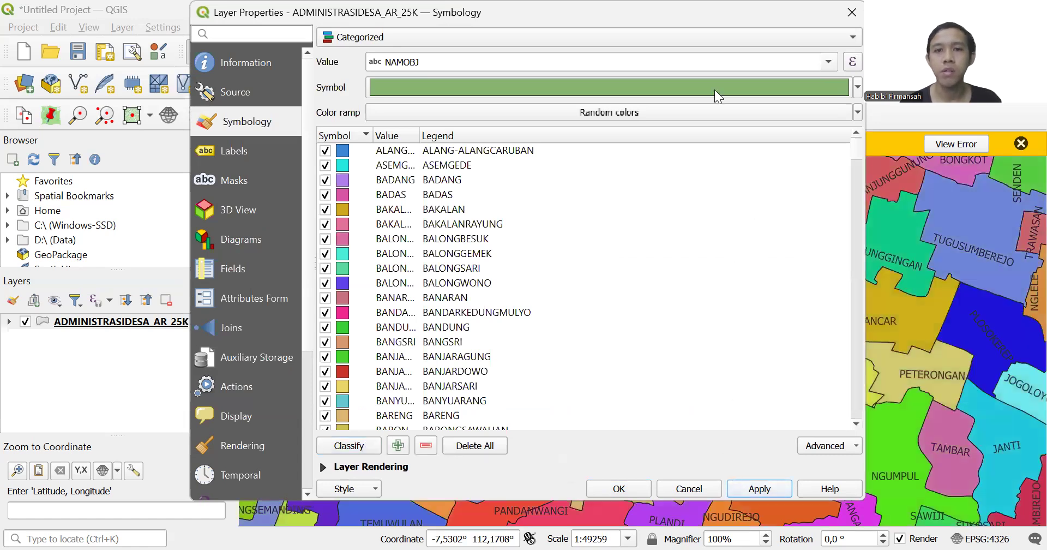
{"action": "left_click_drag", "start_coordinate": [721, 10], "coordinate": [875, 13]}
{"action": "left_click", "coordinate": [758, 487]}
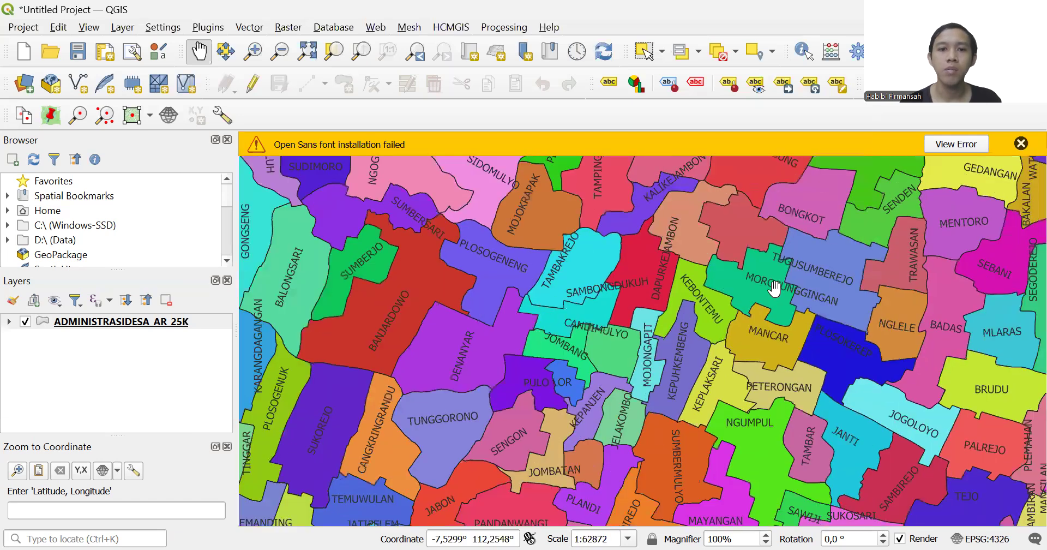
Look over the colored villages on the map and expand the category list of the ADMINISTRASIDESA_AR_25K layer.
{"action": "left_click_drag", "start_coordinate": [628, 240], "coordinate": [905, 408]}
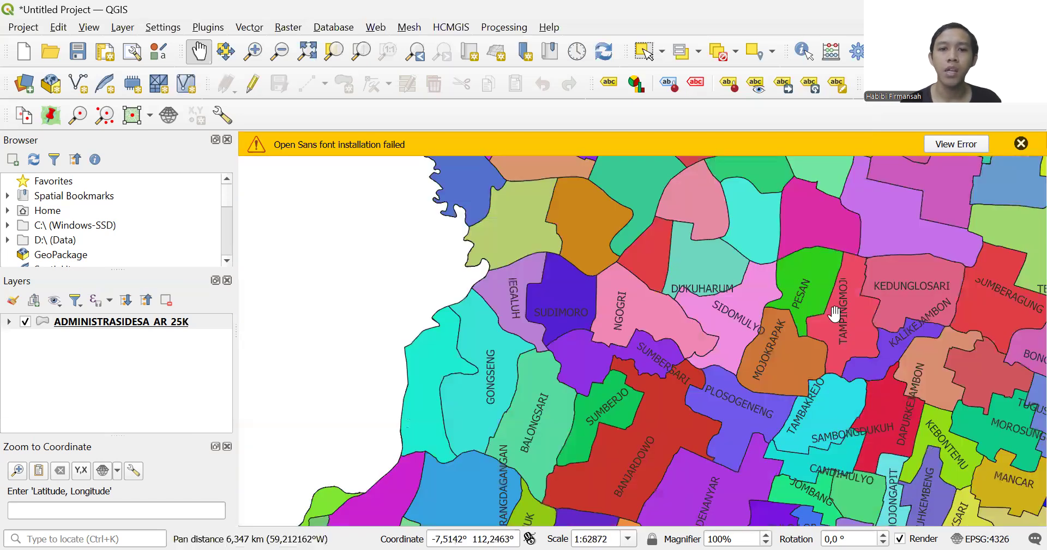
{"action": "left_click_drag", "start_coordinate": [832, 303], "coordinate": [632, 390]}
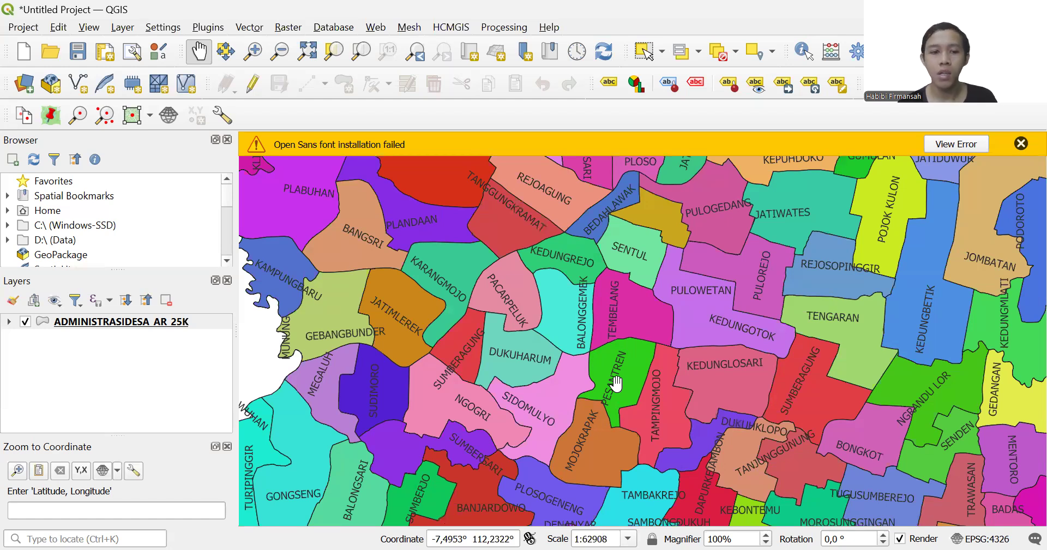
{"action": "left_click", "coordinate": [8, 322]}
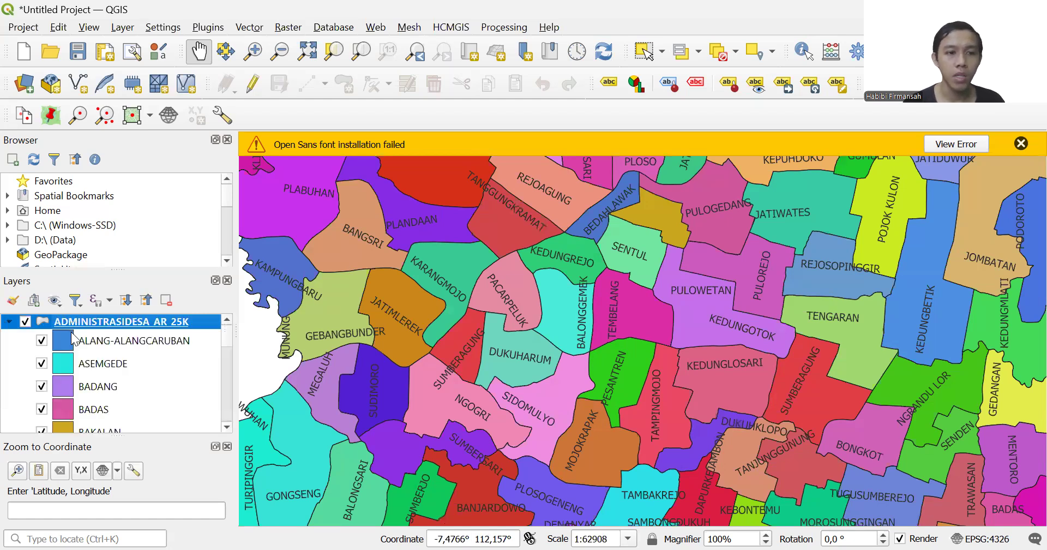
{"action": "right_click", "coordinate": [76, 326]}
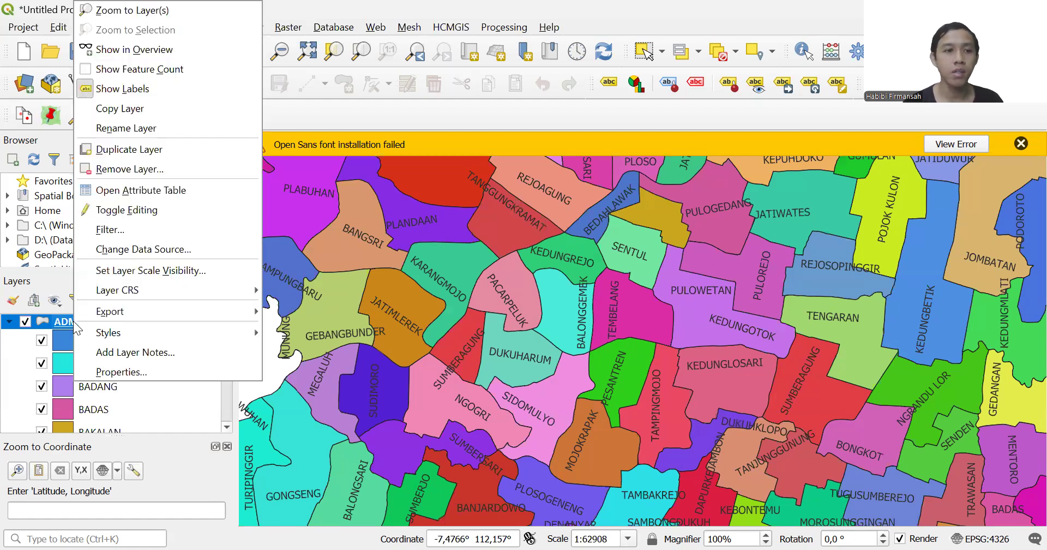
{"action": "left_click", "coordinate": [354, 11]}
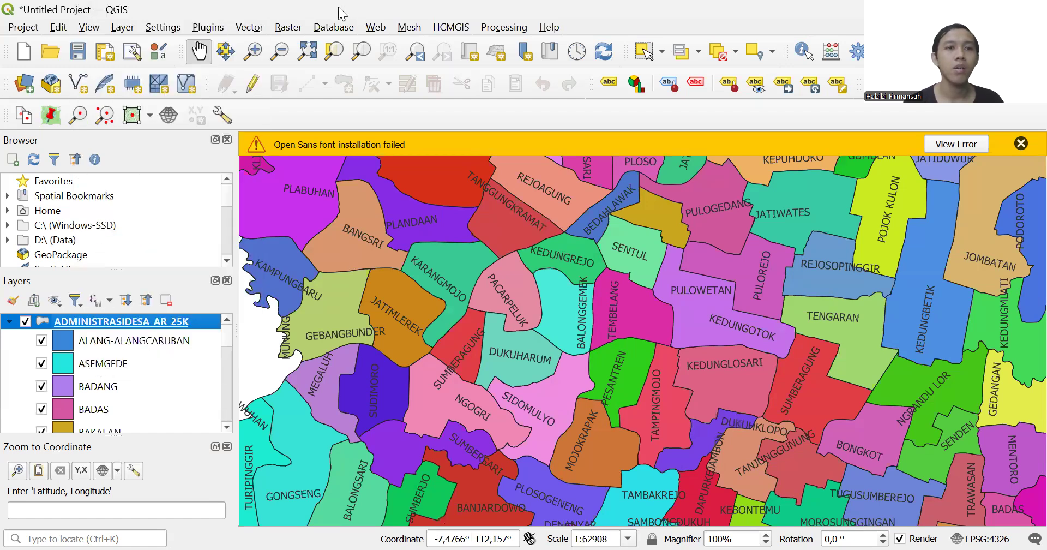
Dissolve the ADMINISTRASIDESA_AR_25K layer by the WADMKC field into a temporary layer and close the Dissolve tool.
{"action": "left_click", "coordinate": [283, 28]}
{"action": "mouse_move", "coordinate": [252, 33]}
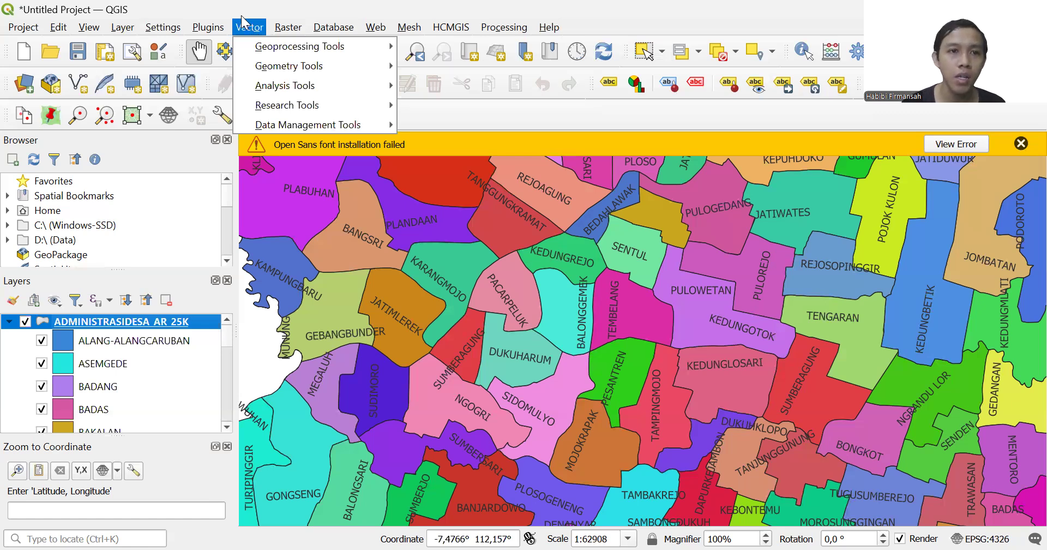
{"action": "mouse_move", "coordinate": [269, 51]}
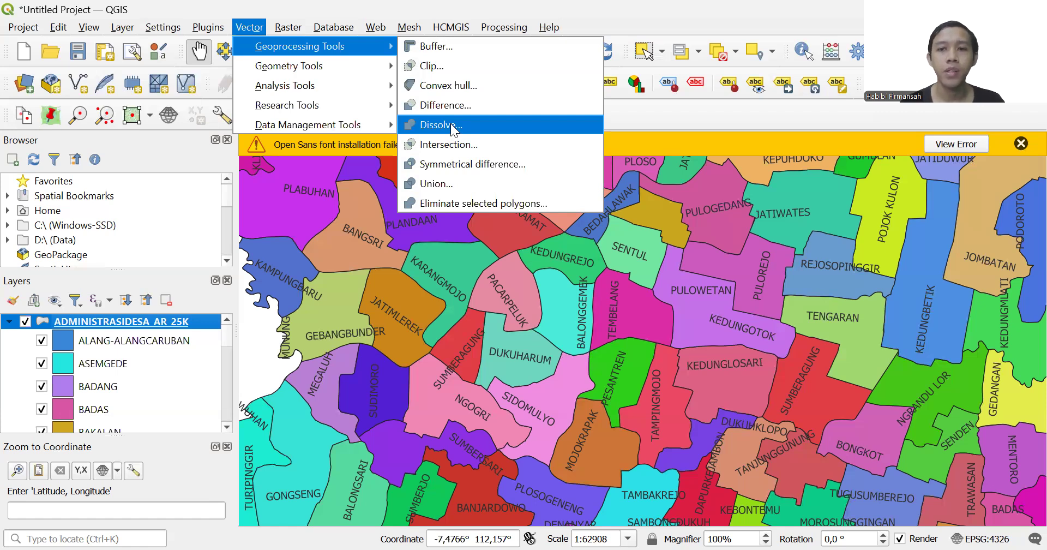
{"action": "left_click", "coordinate": [439, 125]}
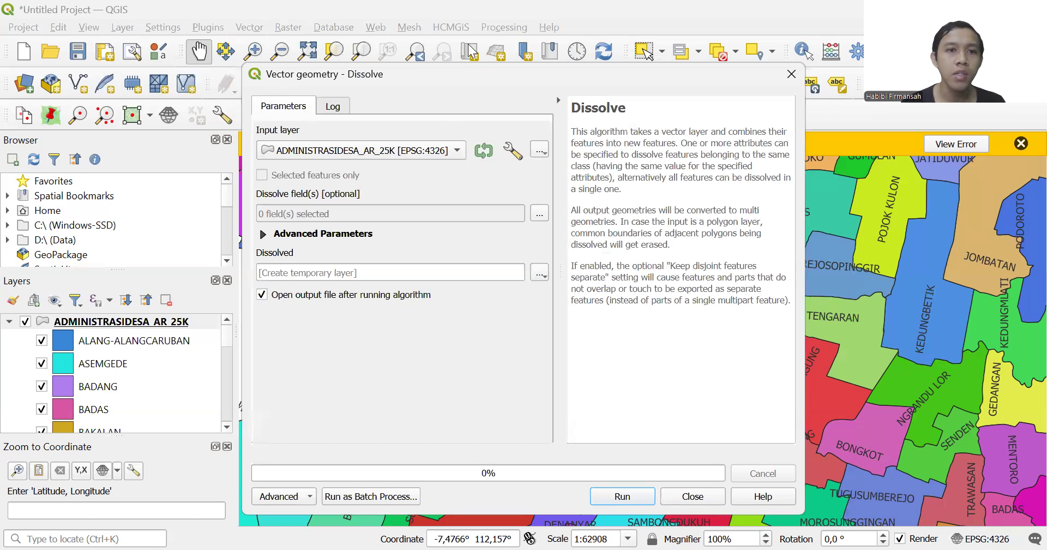
{"action": "left_click_drag", "start_coordinate": [472, 51], "coordinate": [468, 44]}
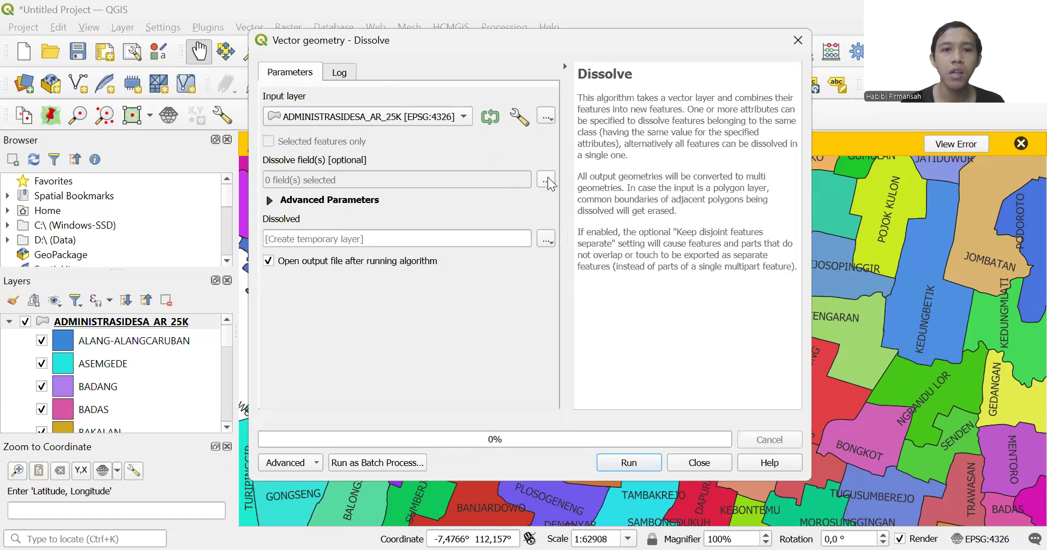
{"action": "left_click", "coordinate": [546, 180]}
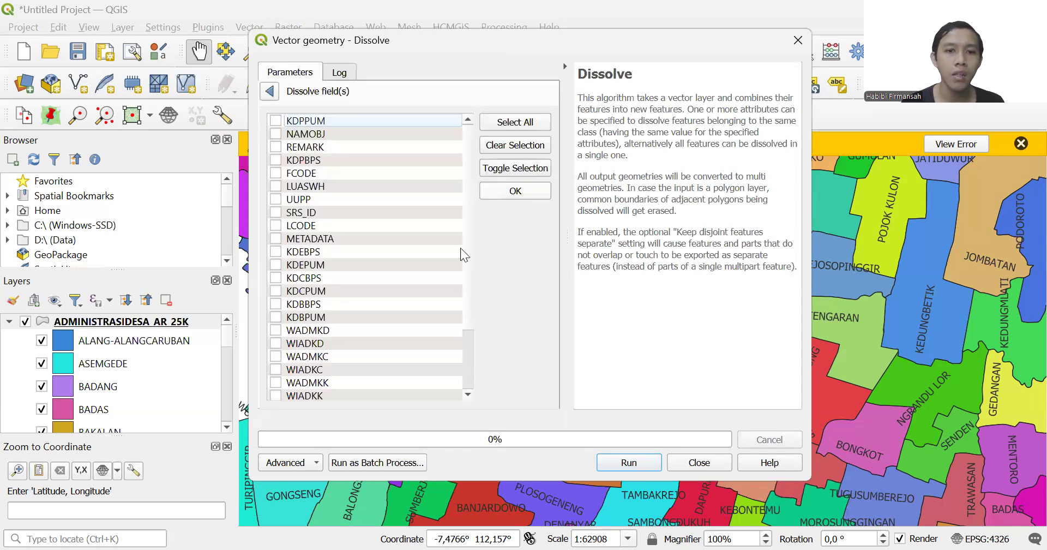
{"action": "scroll", "coordinate": [468, 270], "scroll_direction": "down", "scroll_amount": 3}
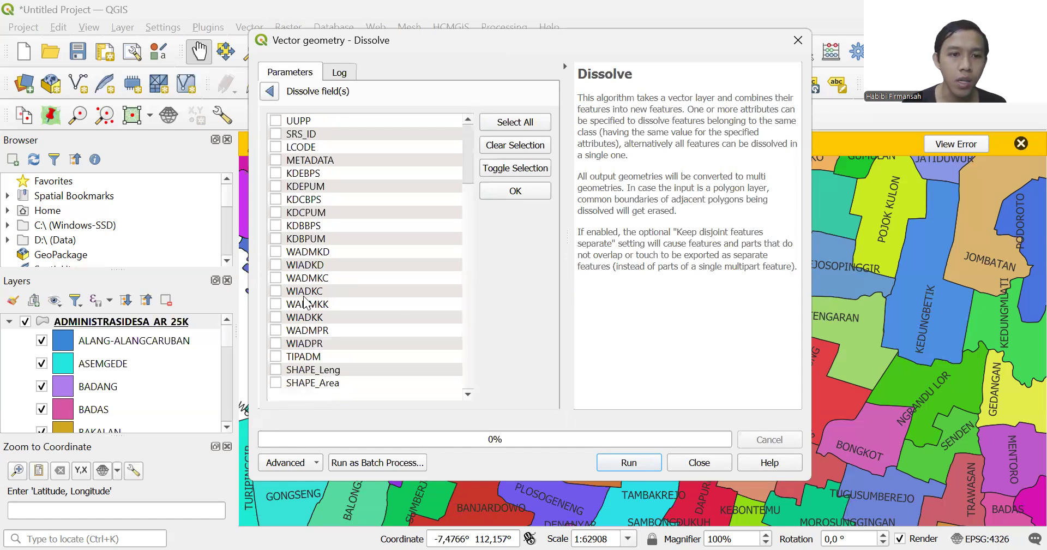
{"action": "left_click", "coordinate": [276, 279]}
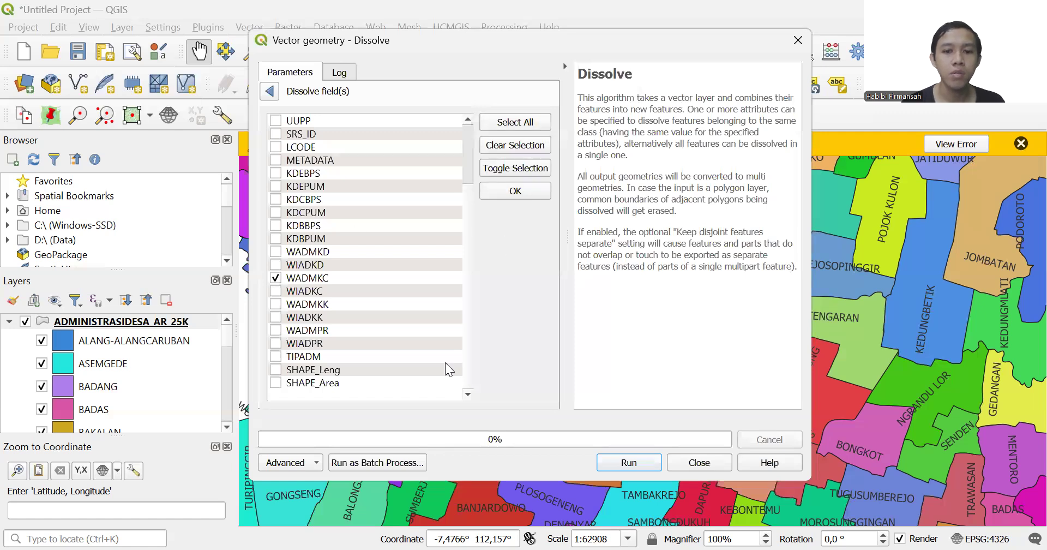
{"action": "left_click", "coordinate": [625, 464]}
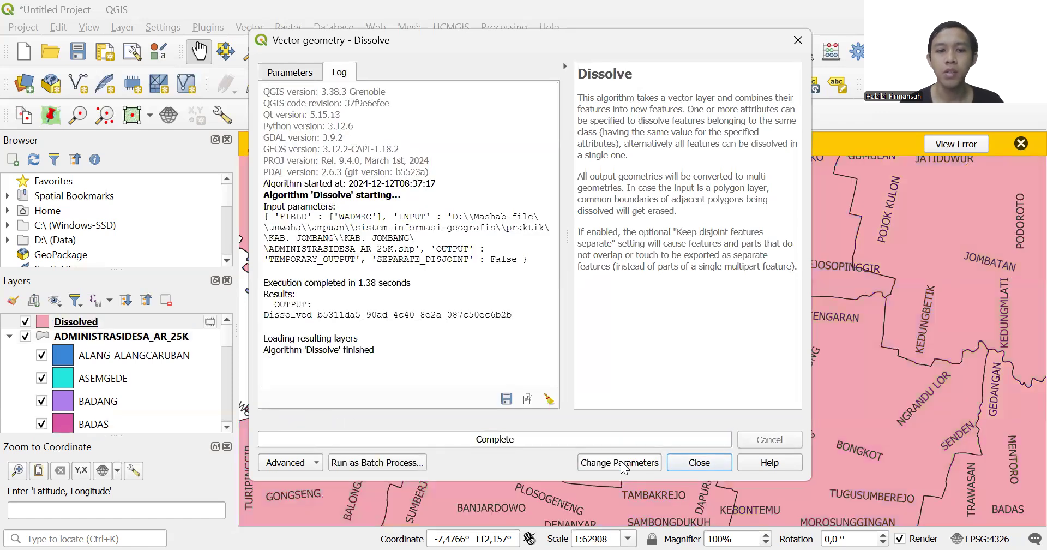
{"action": "left_click", "coordinate": [700, 463]}
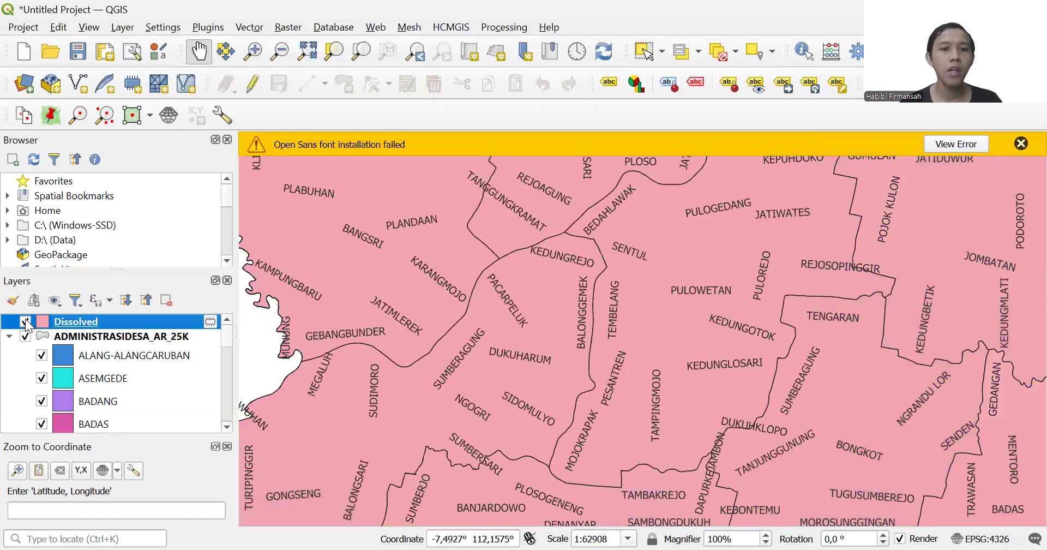
Hide and show the Dissolved layer again to compare its boundaries with the village areas underneath.
{"action": "left_click", "coordinate": [25, 321]}
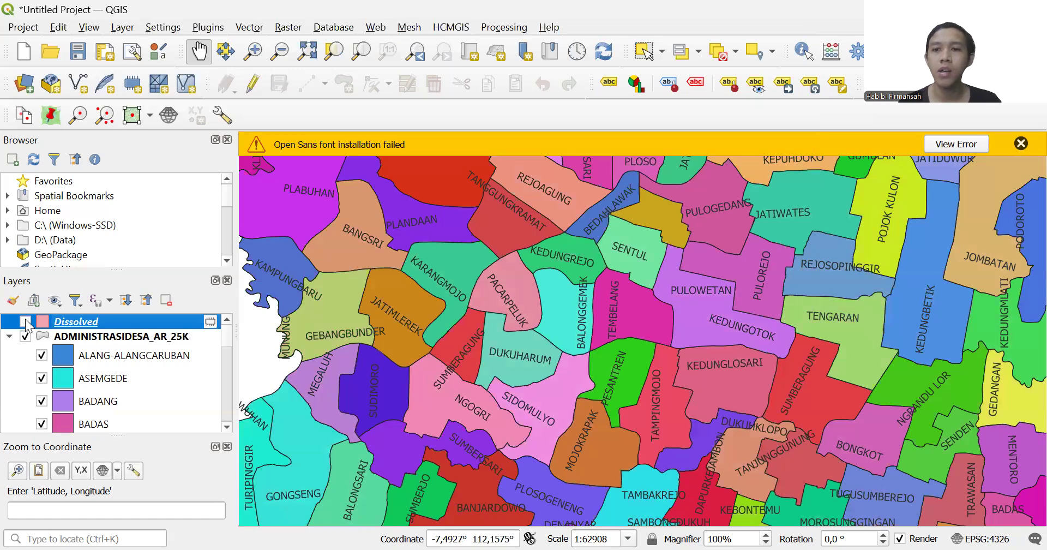
{"action": "left_click", "coordinate": [25, 321]}
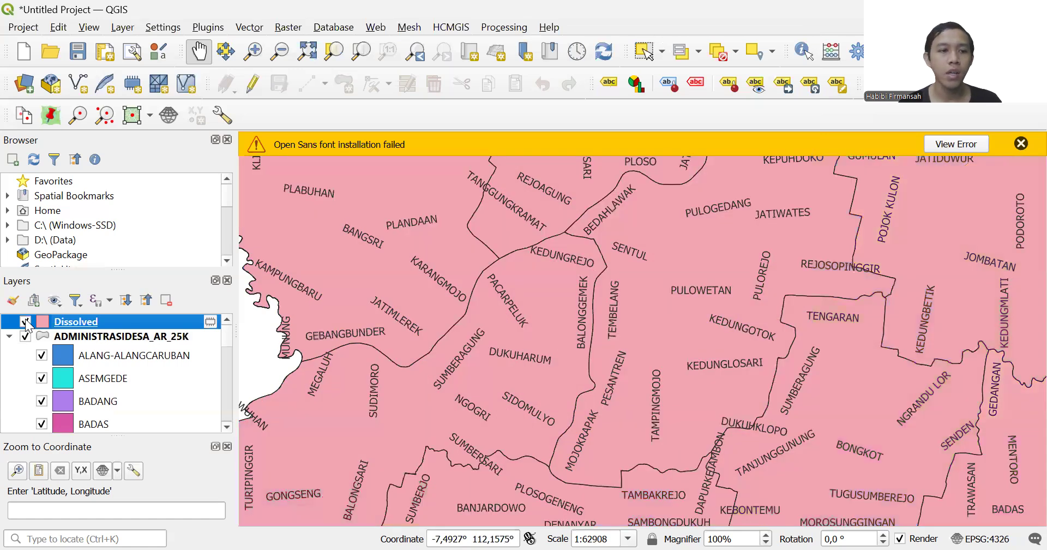
Hide the ADMINISTRASIDESA_AR_25K layer and collapse its category list.
{"action": "left_click", "coordinate": [24, 336]}
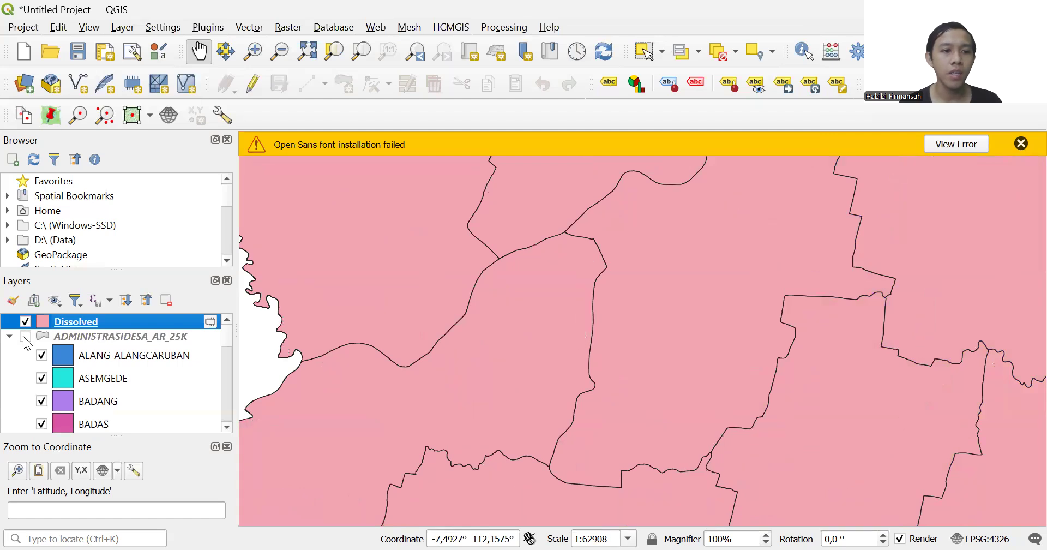
{"action": "left_click", "coordinate": [9, 337]}
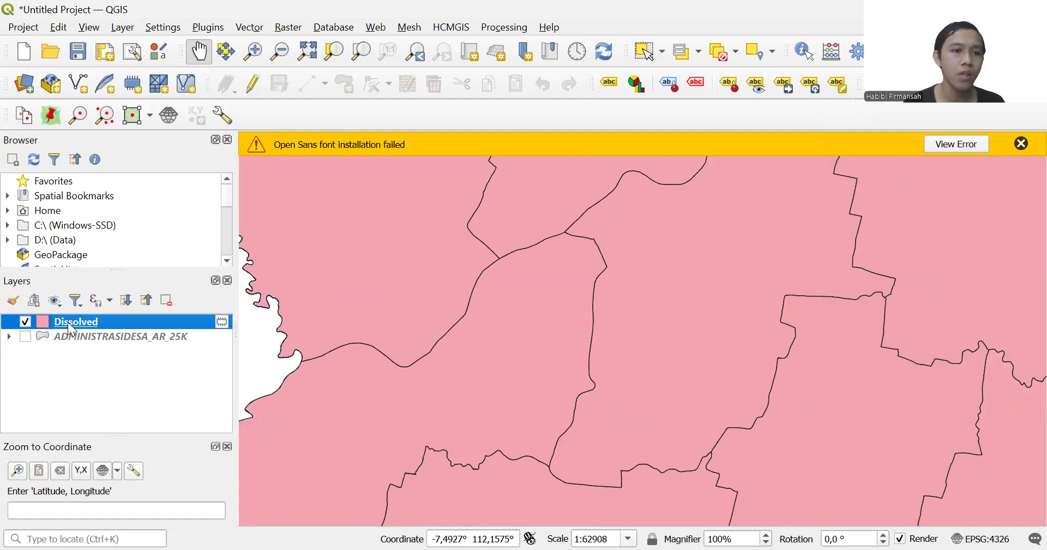
Open the Dissolved layer's attribute table, enable editing, and choose the WADMKC field for updating.
{"action": "right_click", "coordinate": [69, 324]}
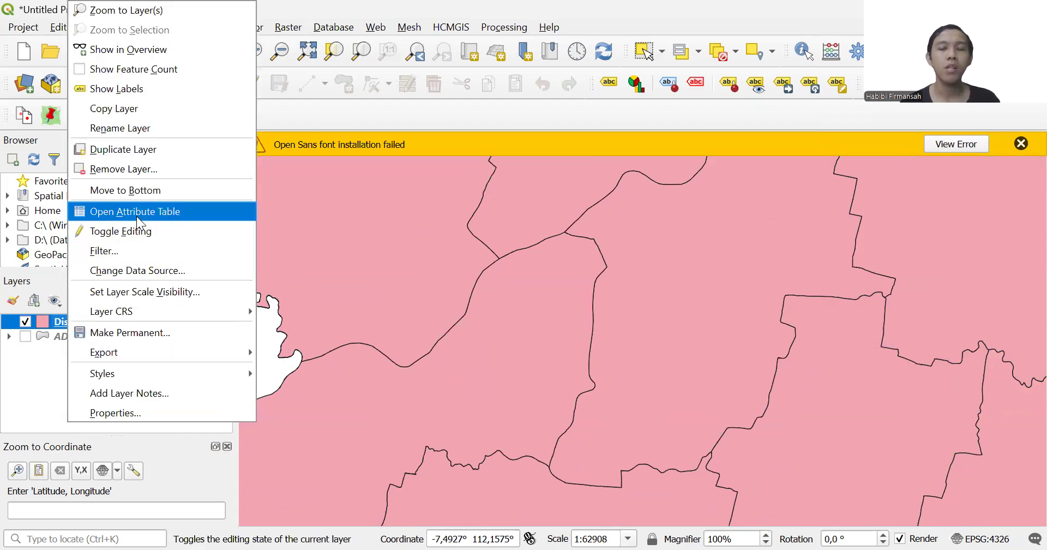
{"action": "left_click", "coordinate": [136, 211]}
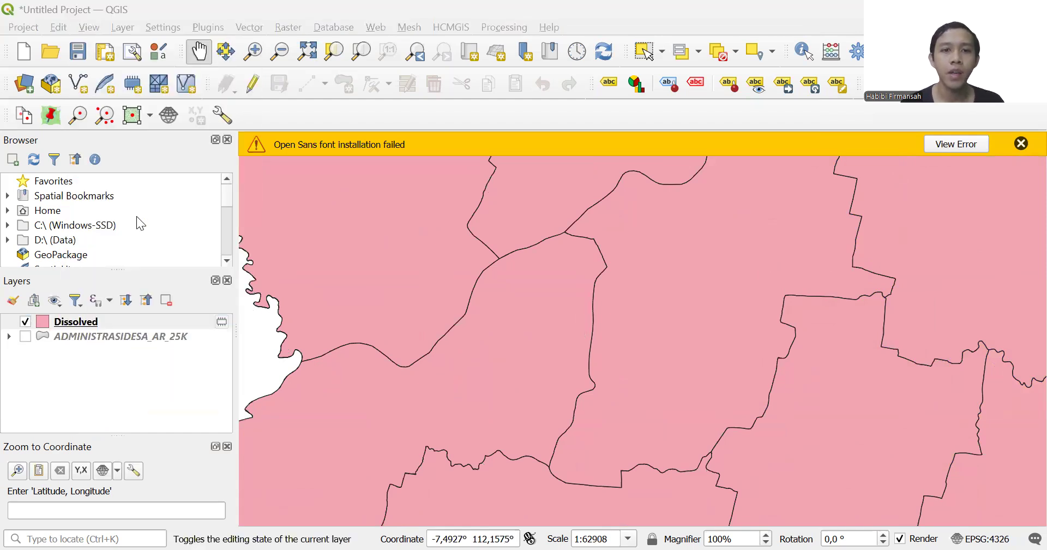
{"action": "left_click", "coordinate": [668, 106]}
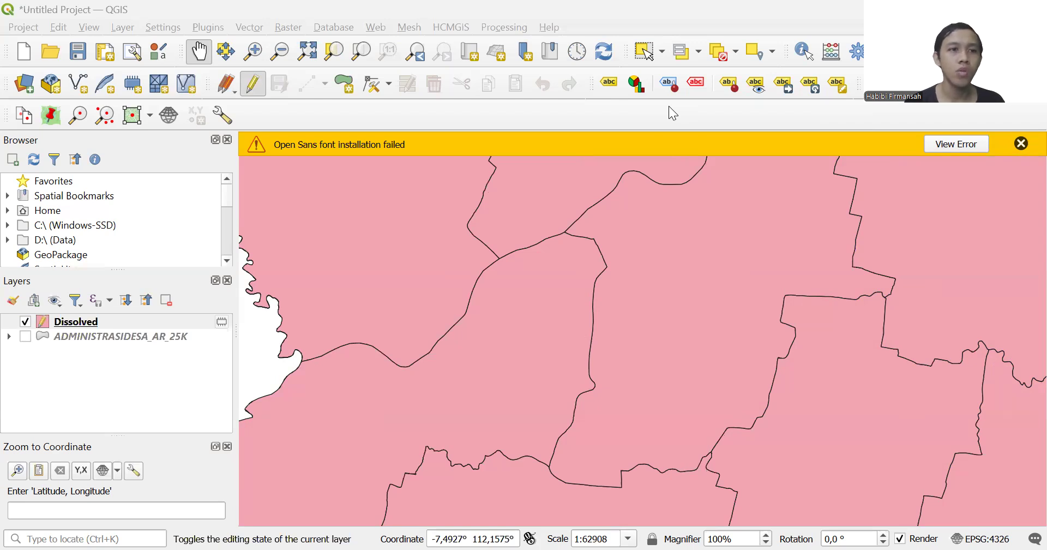
{"action": "left_click", "coordinate": [48, 37]}
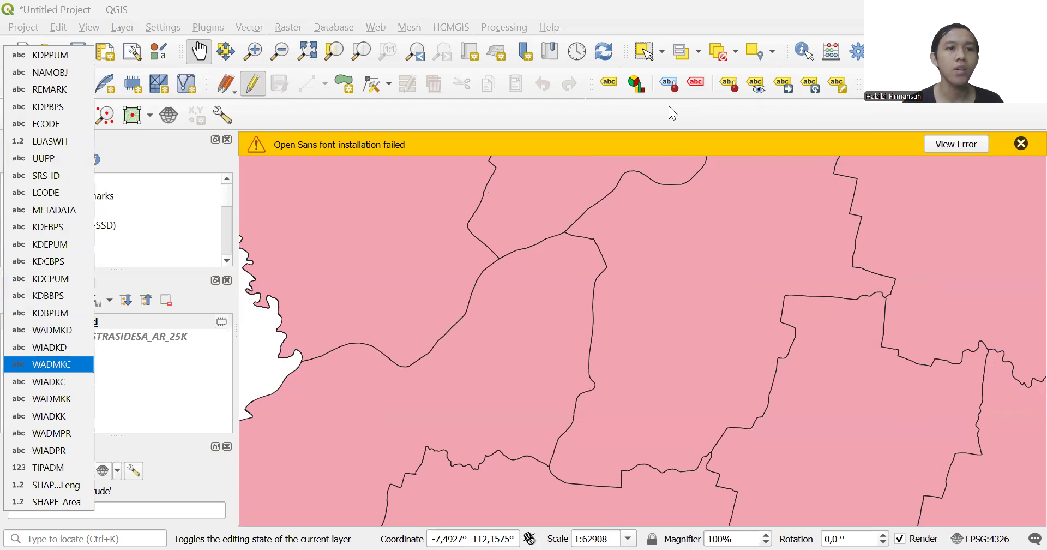
{"action": "left_click", "coordinate": [52, 364]}
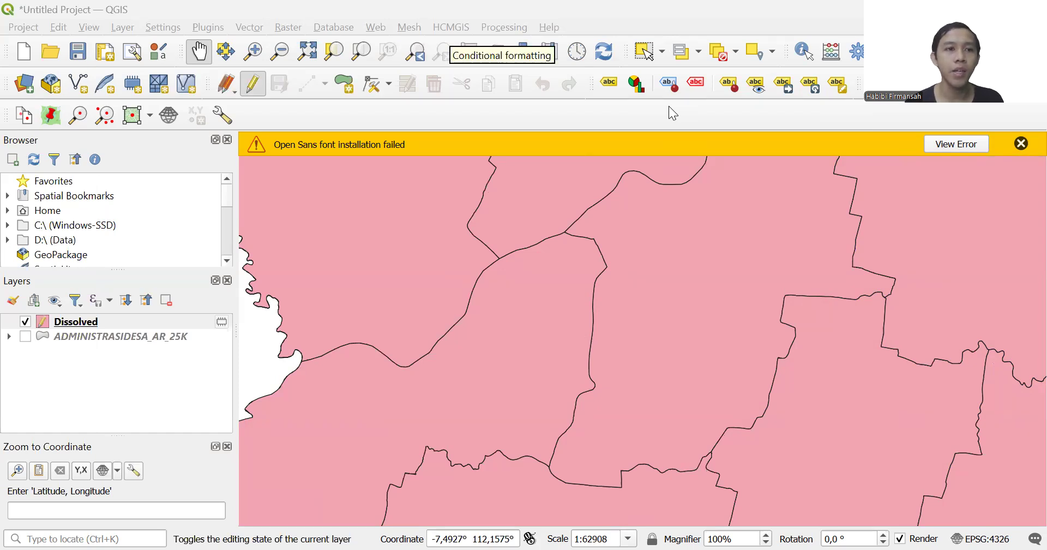
Hide two columns in the Dissolved layer's attribute table and turn off editing.
{"action": "right_click", "coordinate": [35, 77]}
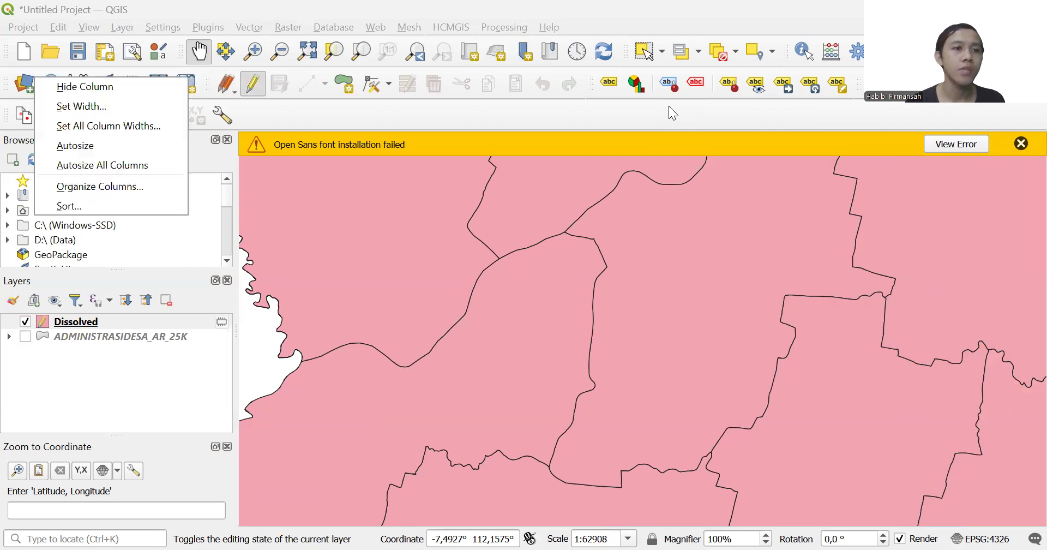
{"action": "key", "text": "Escape"}
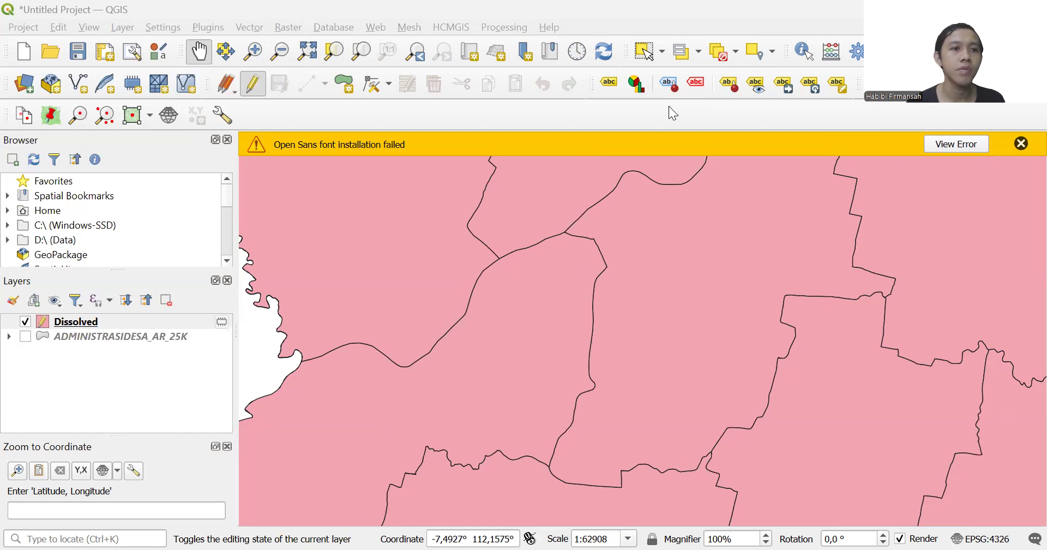
{"action": "right_click", "coordinate": [59, 78]}
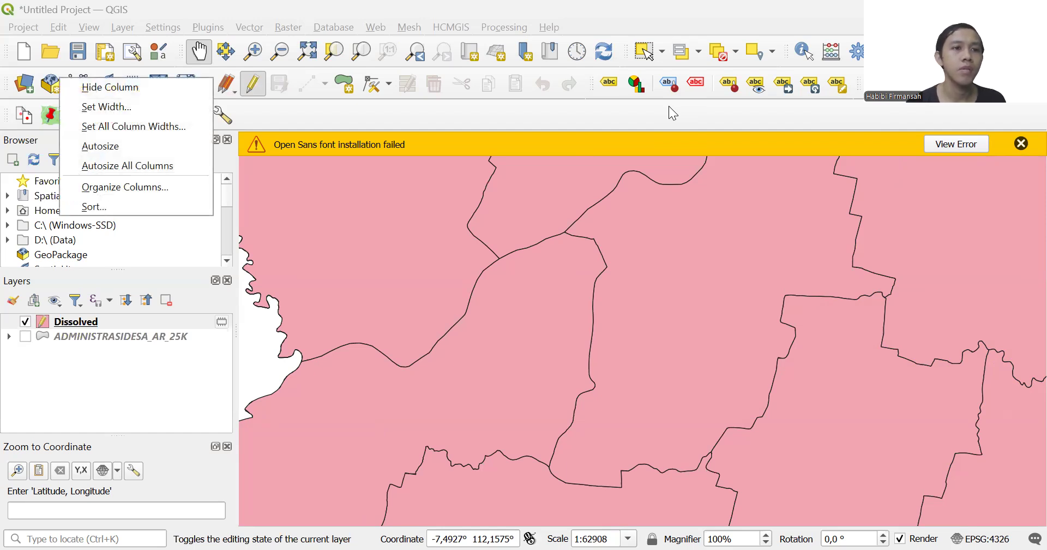
{"action": "key", "text": "Escape"}
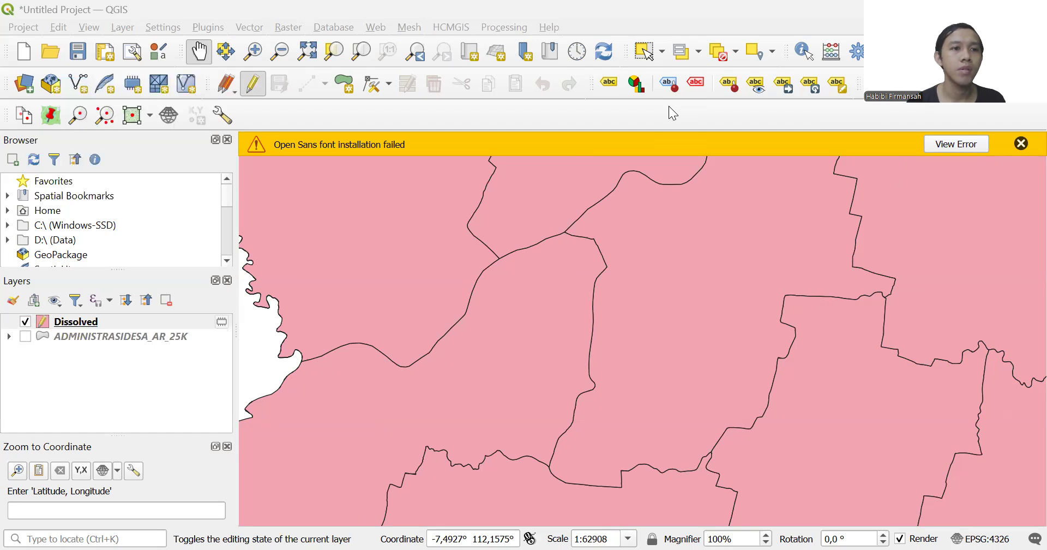
{"action": "right_click", "coordinate": [68, 76]}
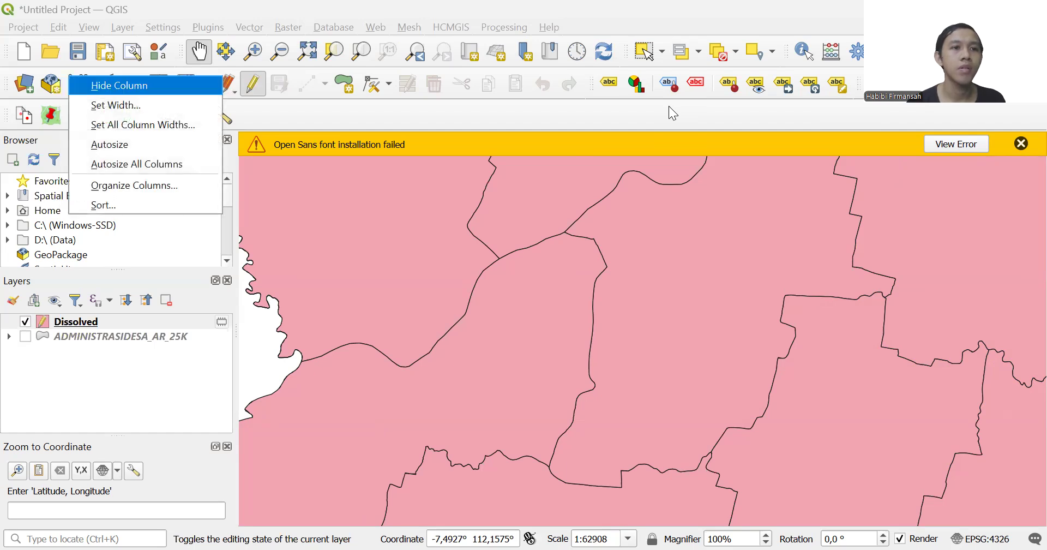
{"action": "left_click", "coordinate": [118, 86]}
{"action": "right_click", "coordinate": [77, 77]}
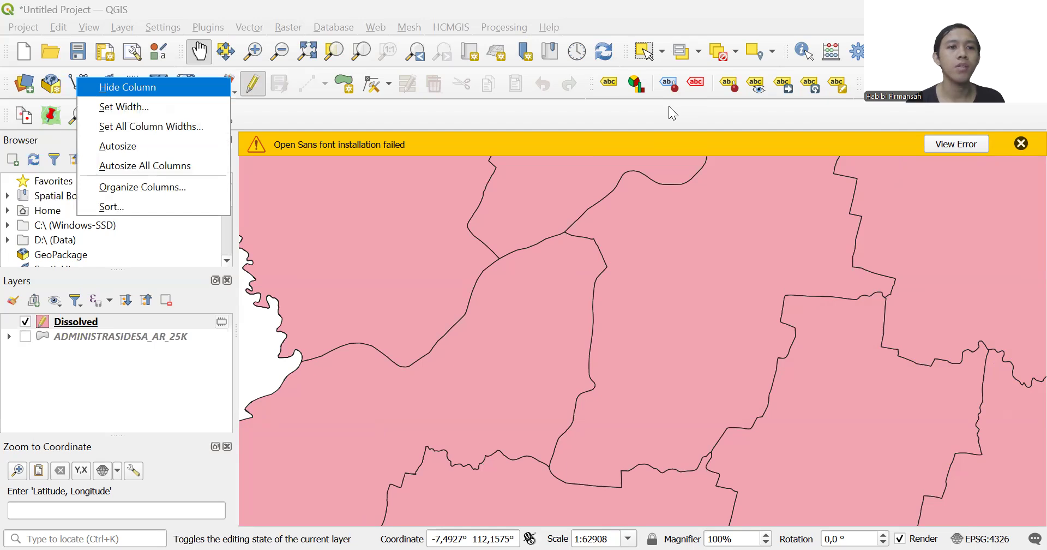
{"action": "left_click", "coordinate": [127, 87]}
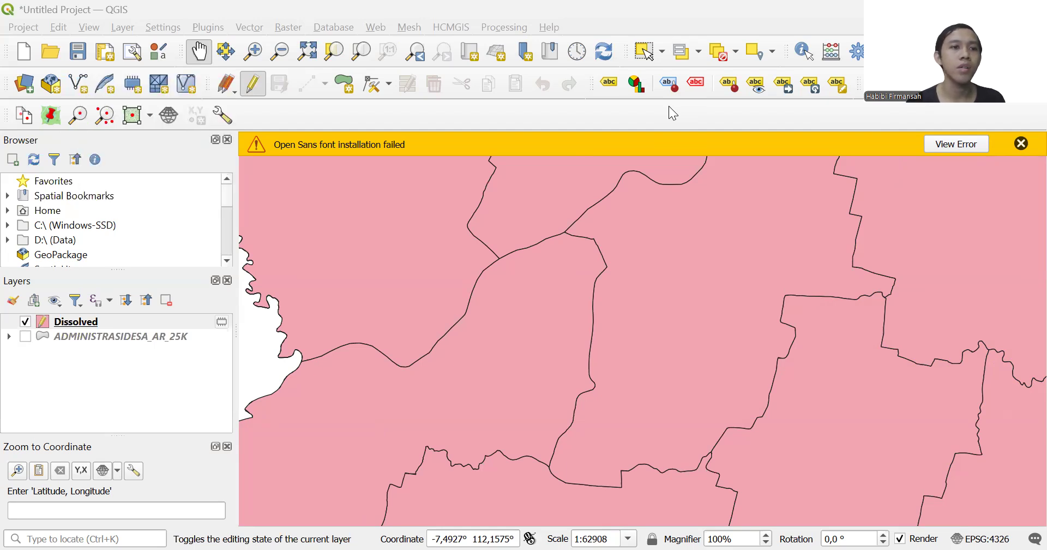
{"action": "left_click", "coordinate": [253, 84]}
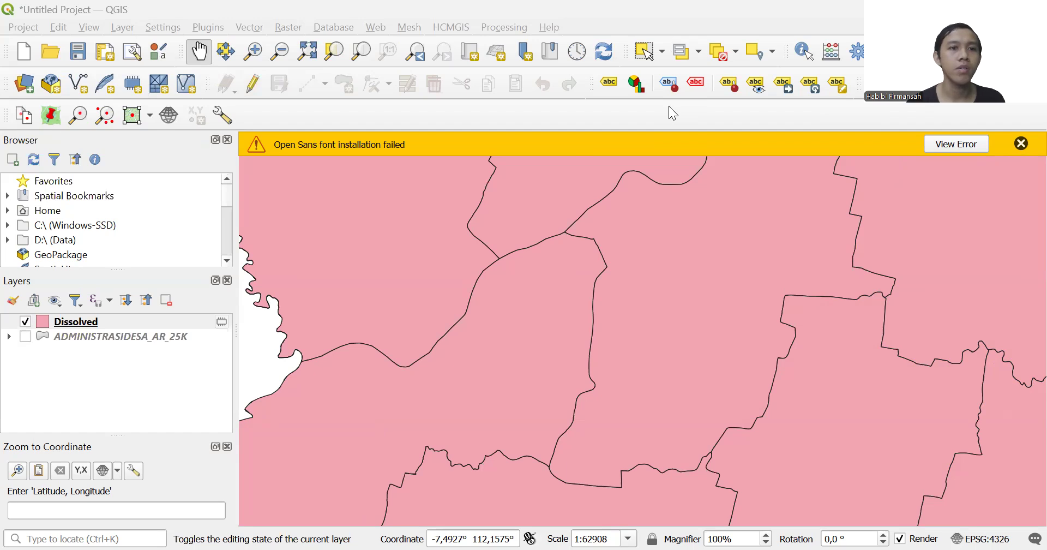
Select all features of the Dissolved layer in the attribute table and clear the selection again.
{"action": "key", "text": "ctrl+a"}
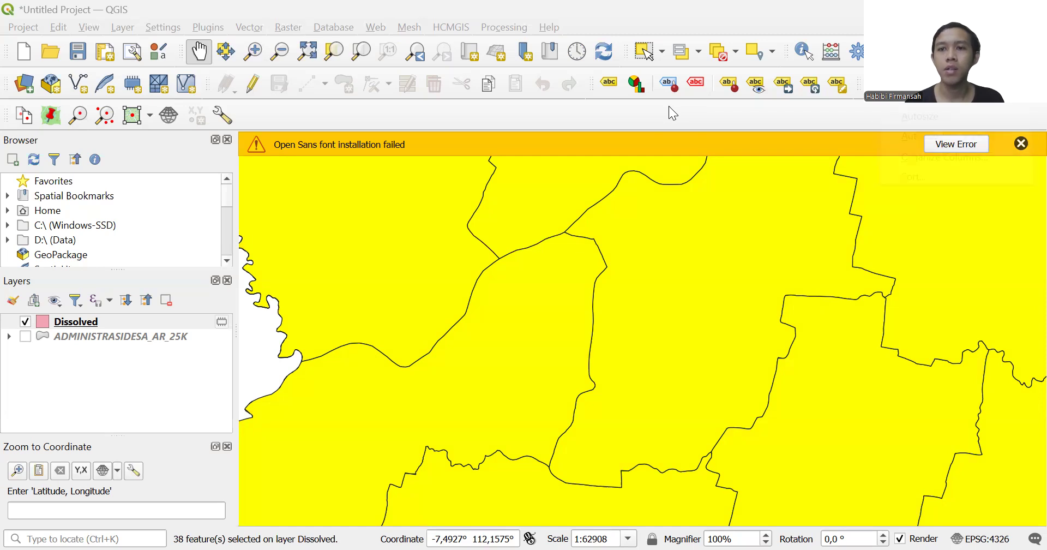
{"action": "right_click", "coordinate": [880, 48]}
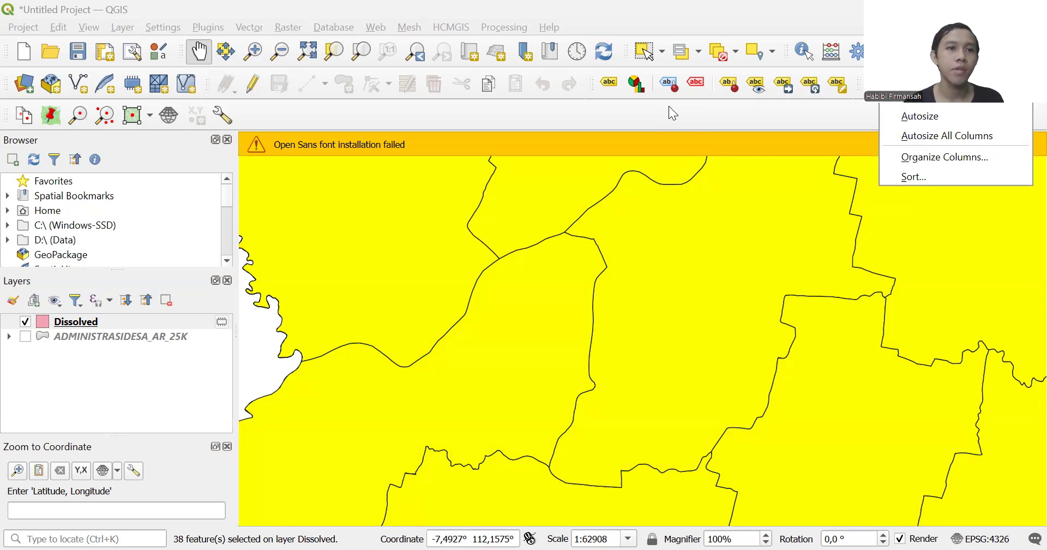
{"action": "key", "text": "Escape"}
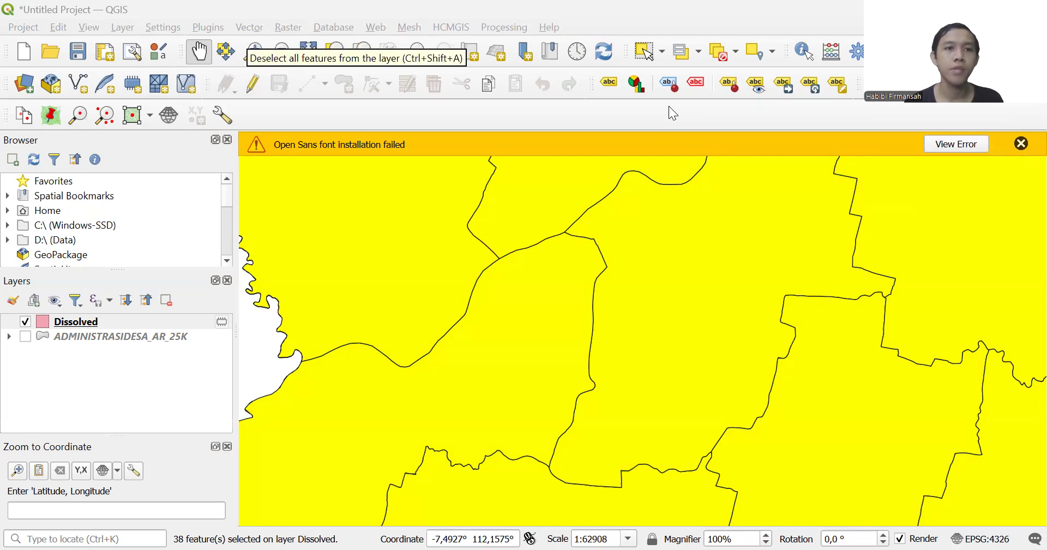
{"action": "key", "text": "ctrl+shift+a"}
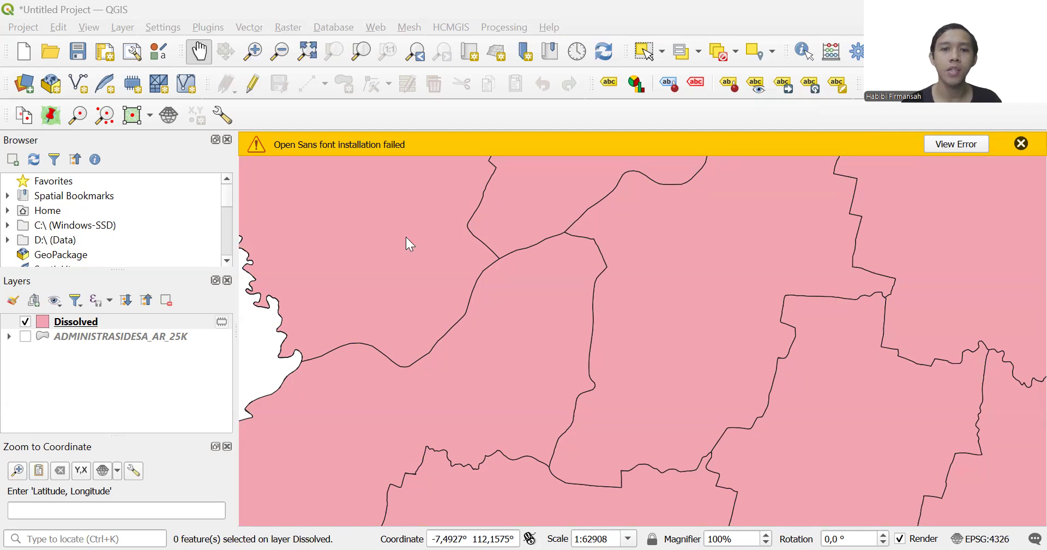
Open the Dissolved layer's symbology properties and switch the symbol type to Categorized.
{"action": "left_click", "coordinate": [127, 322]}
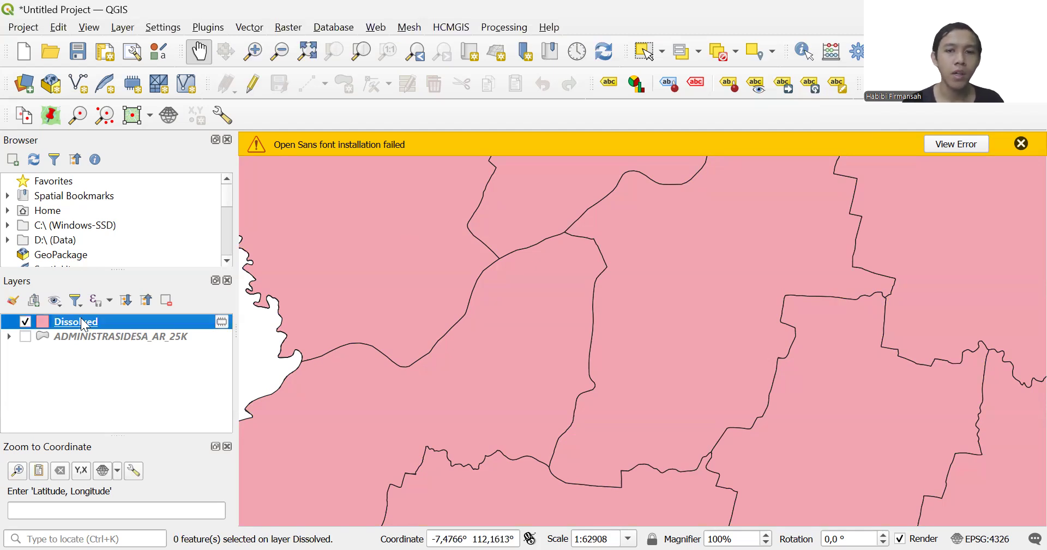
{"action": "right_click", "coordinate": [84, 324]}
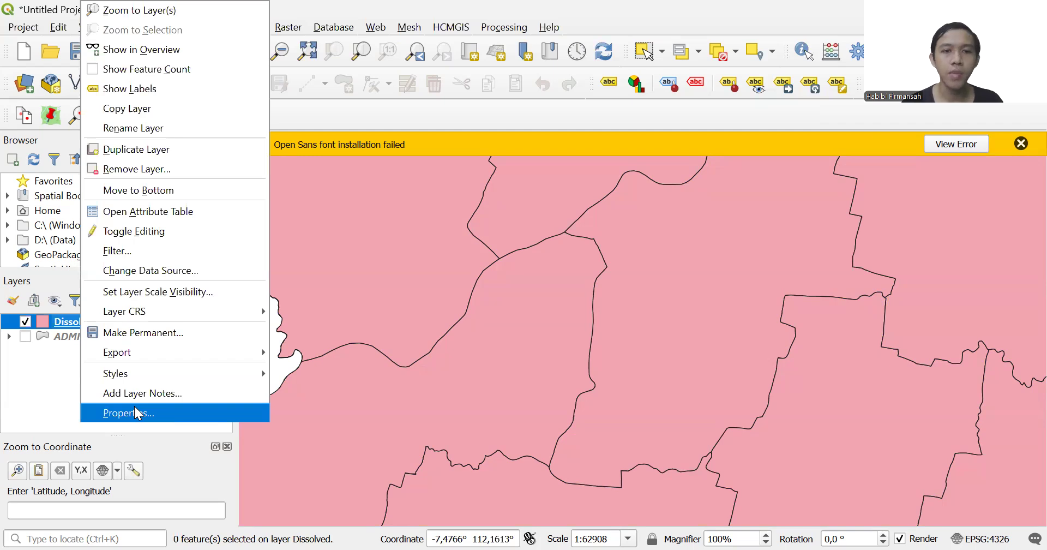
{"action": "left_click", "coordinate": [586, 338]}
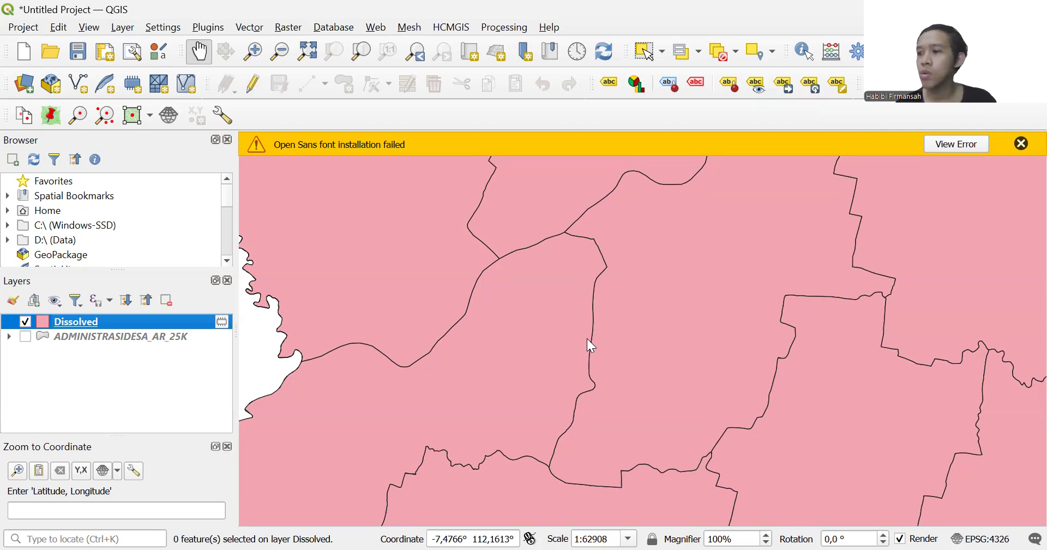
{"action": "scroll", "coordinate": [587, 339], "scroll_direction": "down", "scroll_amount": 1}
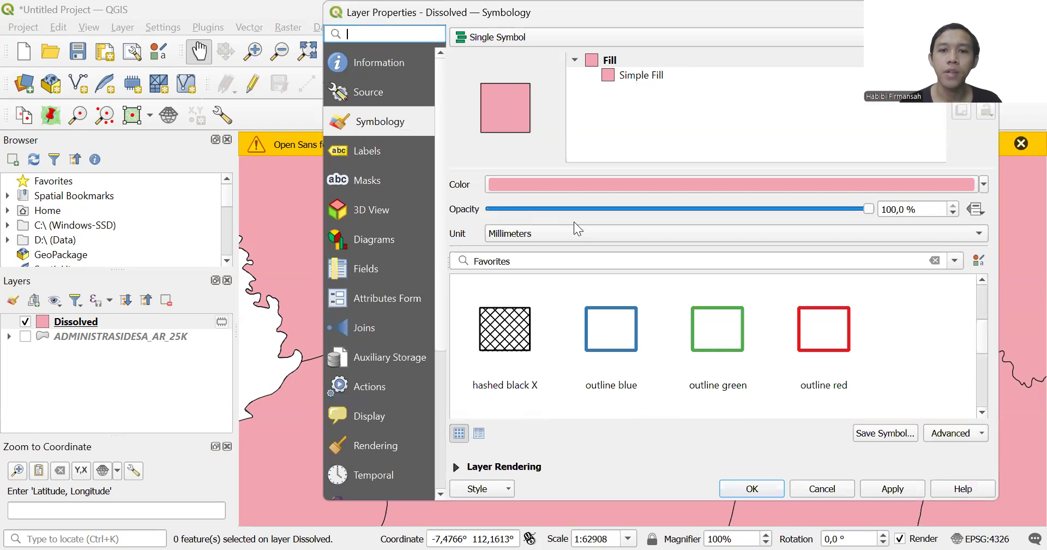
{"action": "left_click", "coordinate": [538, 35]}
{"action": "left_click", "coordinate": [523, 55]}
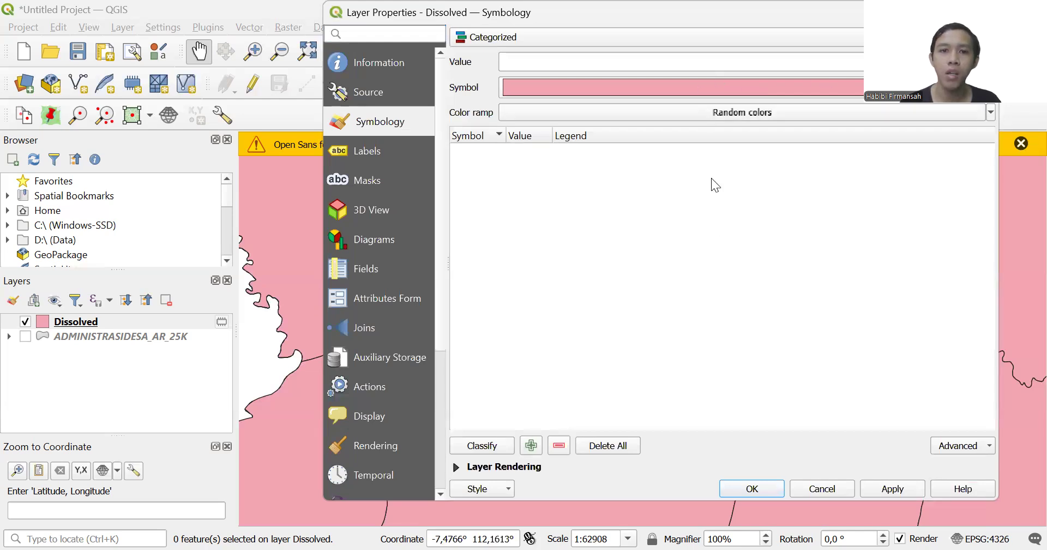
Classify the Dissolved layer by the WADMKC field with random colors, apply the categories, and close the properties.
{"action": "left_click", "coordinate": [964, 62]}
{"action": "scroll", "coordinate": [712, 220], "scroll_direction": "down", "scroll_amount": 3}
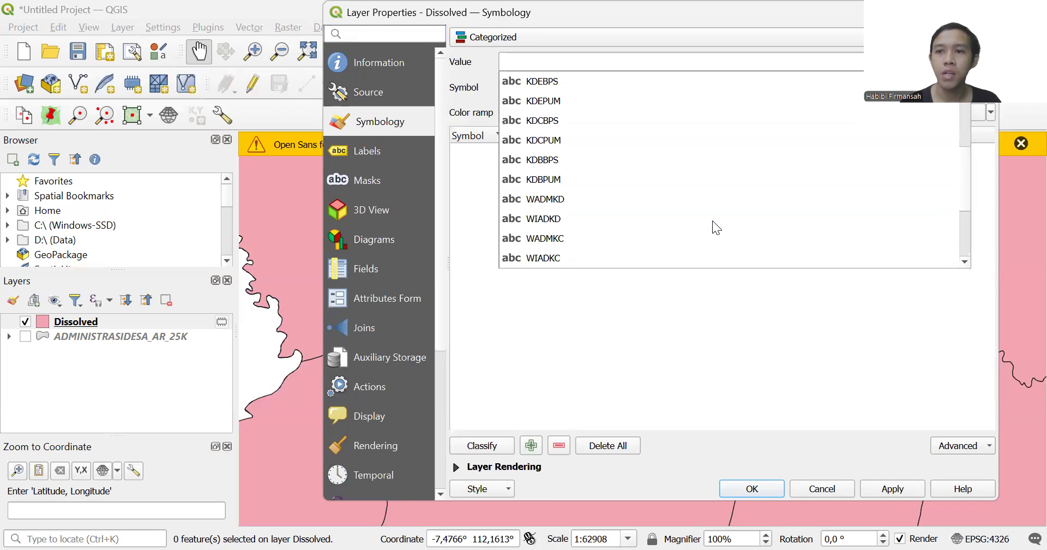
{"action": "left_click", "coordinate": [754, 247]}
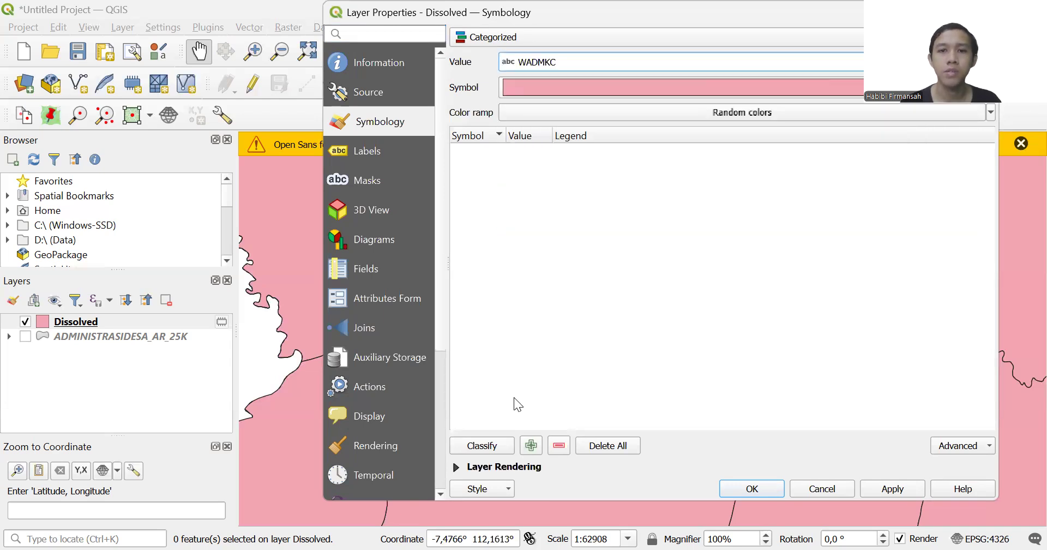
{"action": "left_click", "coordinate": [491, 452]}
{"action": "left_click", "coordinate": [891, 493]}
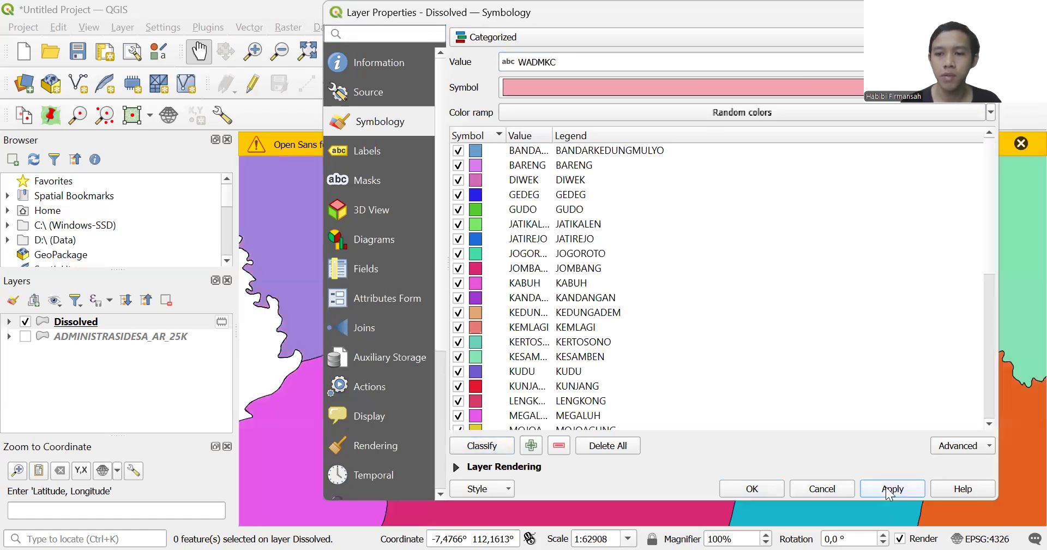
{"action": "left_click", "coordinate": [843, 493]}
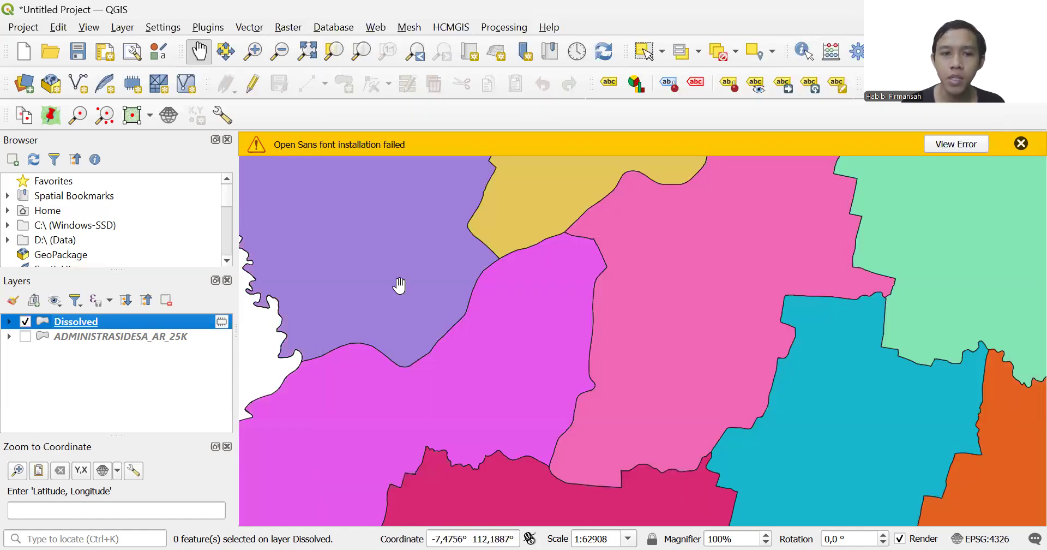
Open the Dissolved layer's label properties and switch the labelling type to Single Labels.
{"action": "scroll", "coordinate": [400, 285], "scroll_direction": "down", "scroll_amount": 4}
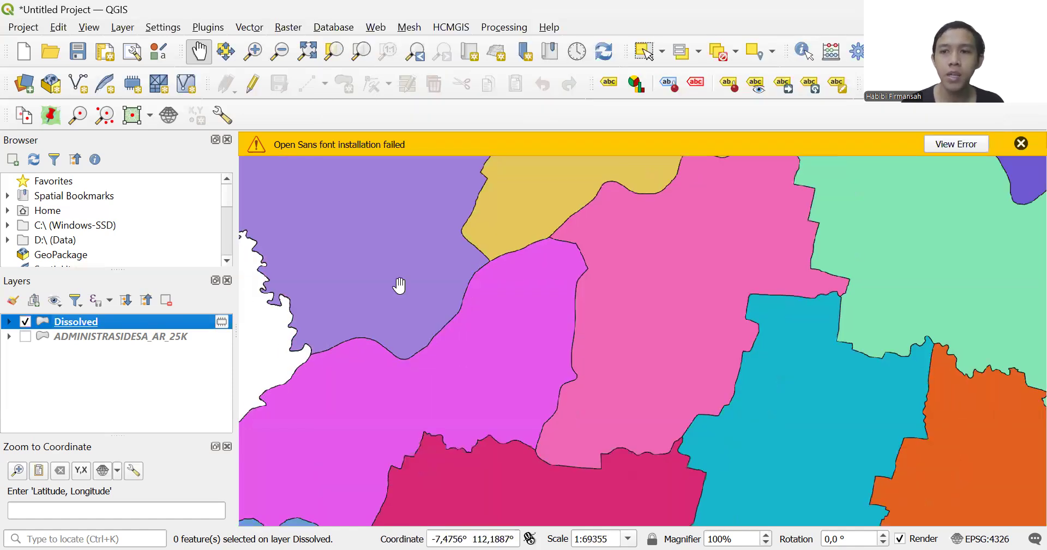
{"action": "scroll", "coordinate": [400, 284], "scroll_direction": "down", "scroll_amount": 2}
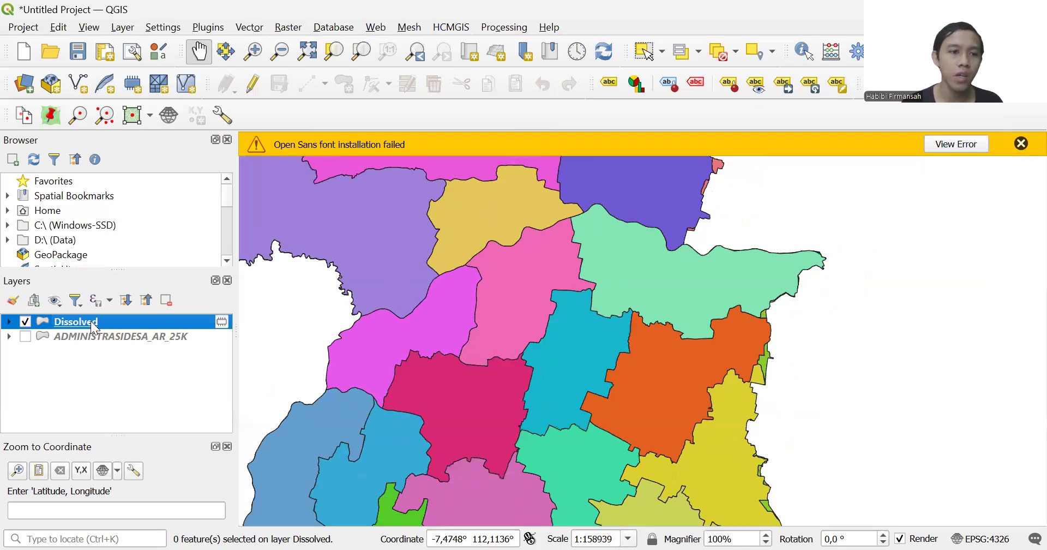
{"action": "right_click", "coordinate": [94, 327]}
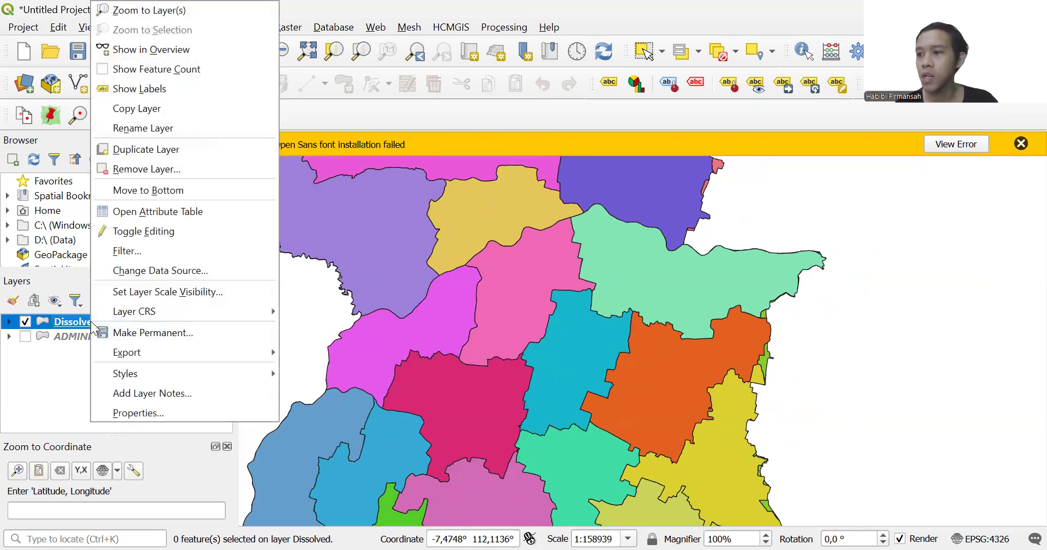
{"action": "left_click", "coordinate": [149, 413]}
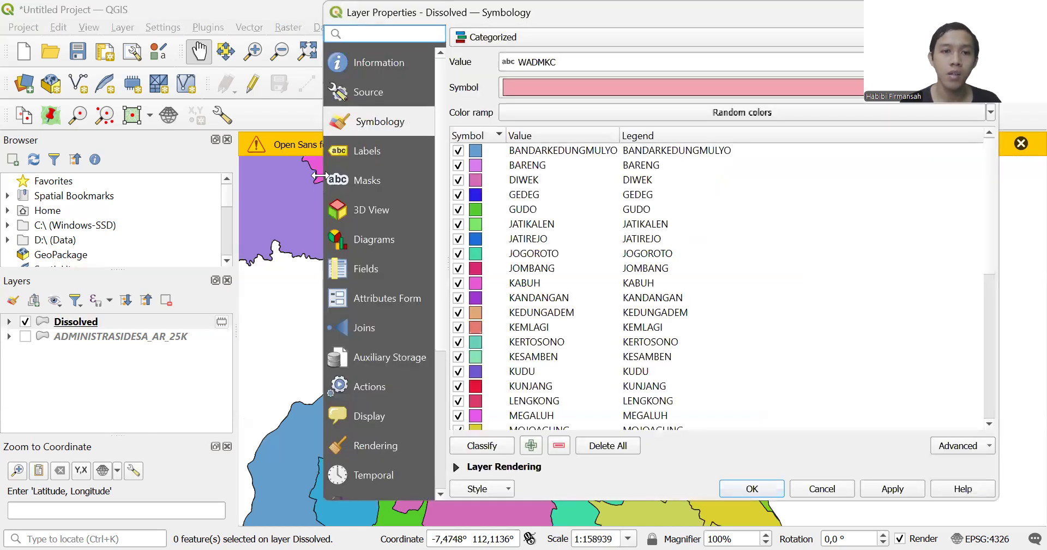
{"action": "left_click", "coordinate": [357, 148]}
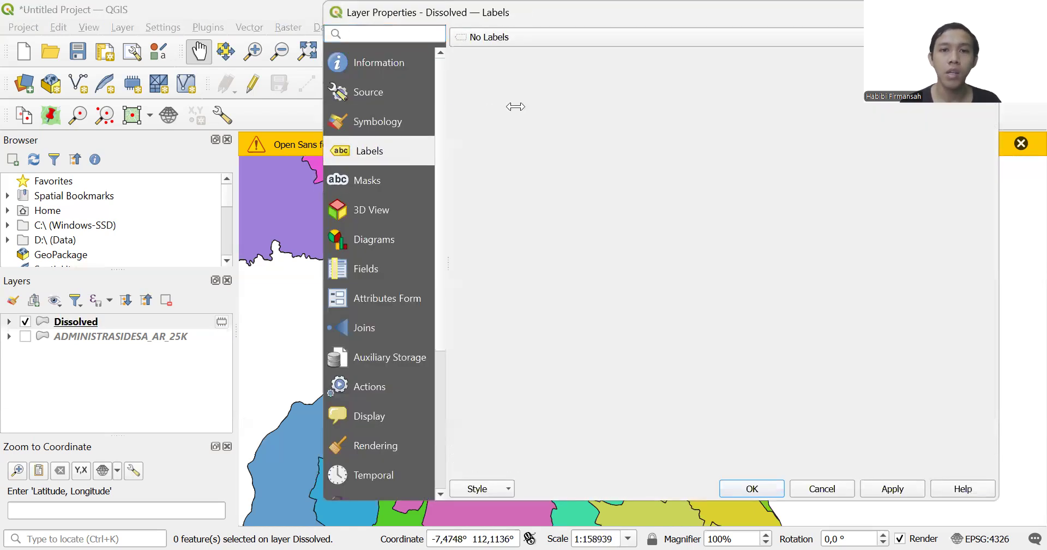
{"action": "left_click", "coordinate": [514, 44]}
{"action": "left_click", "coordinate": [518, 64]}
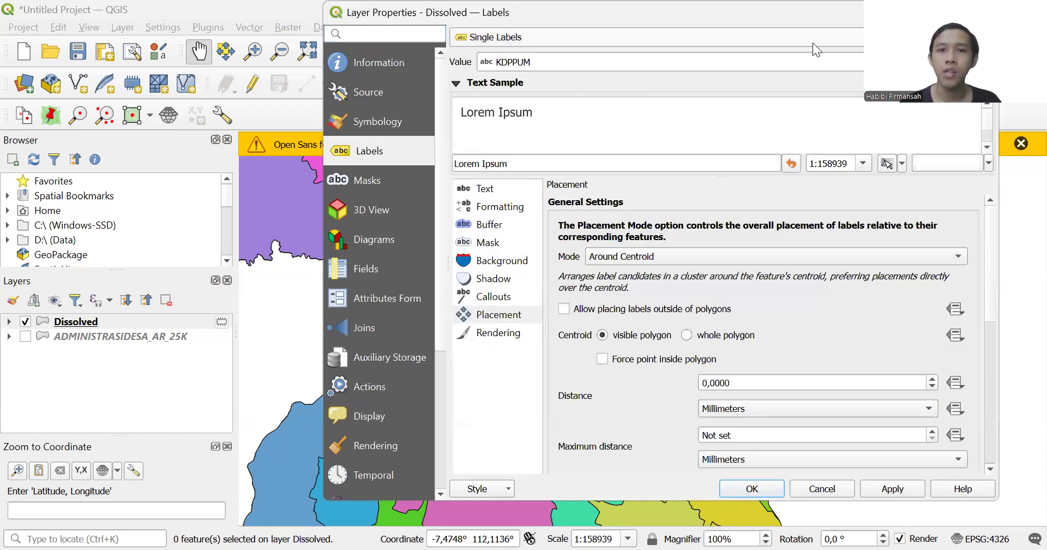
Set the Dissolved layer's label value to the WADMKC field and apply the labels.
{"action": "left_click", "coordinate": [961, 62]}
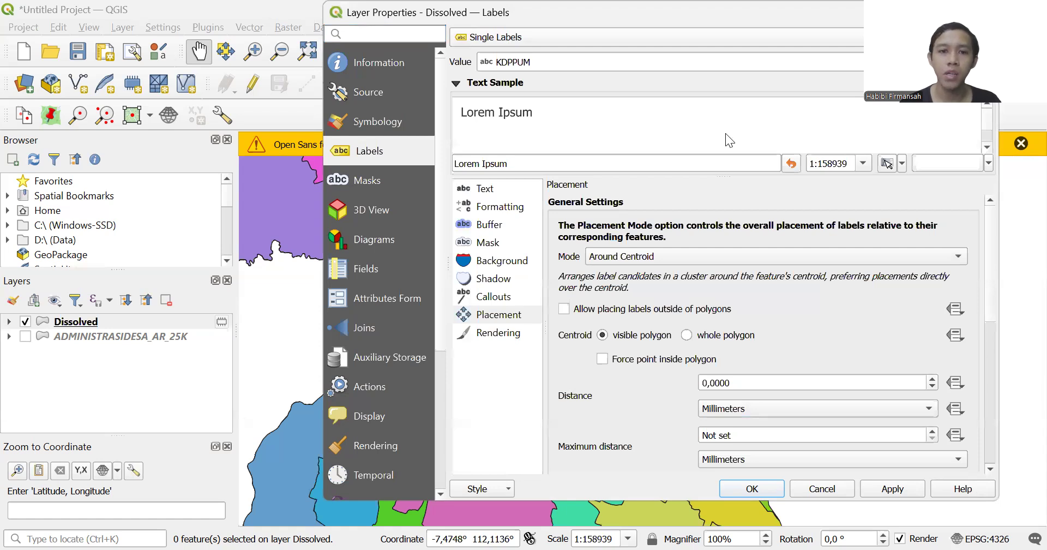
{"action": "key", "text": "Down"}
{"action": "key", "text": "Down"}
{"action": "key", "text": "Down"}
{"action": "key", "text": "Down"}
{"action": "key", "text": "Down"}
{"action": "key", "text": "Down"}
{"action": "key", "text": "Down"}
{"action": "key", "text": "Down"}
{"action": "key", "text": "Down"}
{"action": "key", "text": "Down"}
{"action": "key", "text": "Down"}
{"action": "key", "text": "Down"}
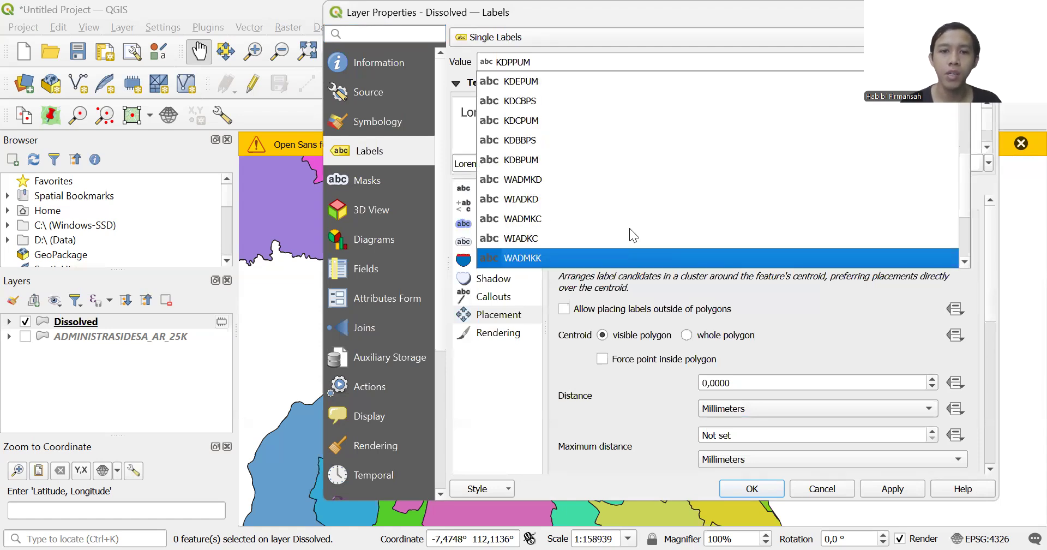
{"action": "key", "text": "Up"}
{"action": "key", "text": "Up"}
{"action": "key", "text": "Return"}
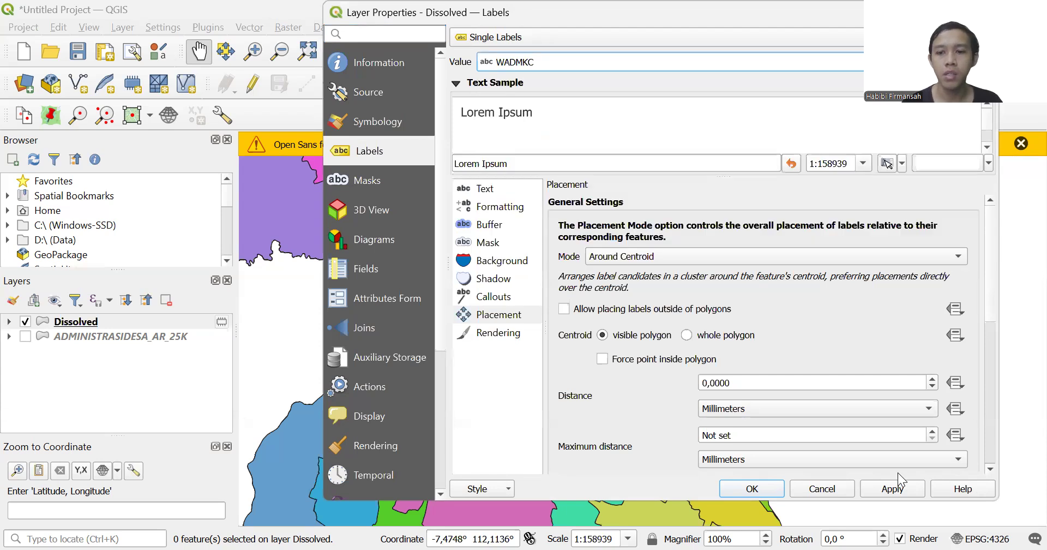
{"action": "left_click", "coordinate": [892, 491]}
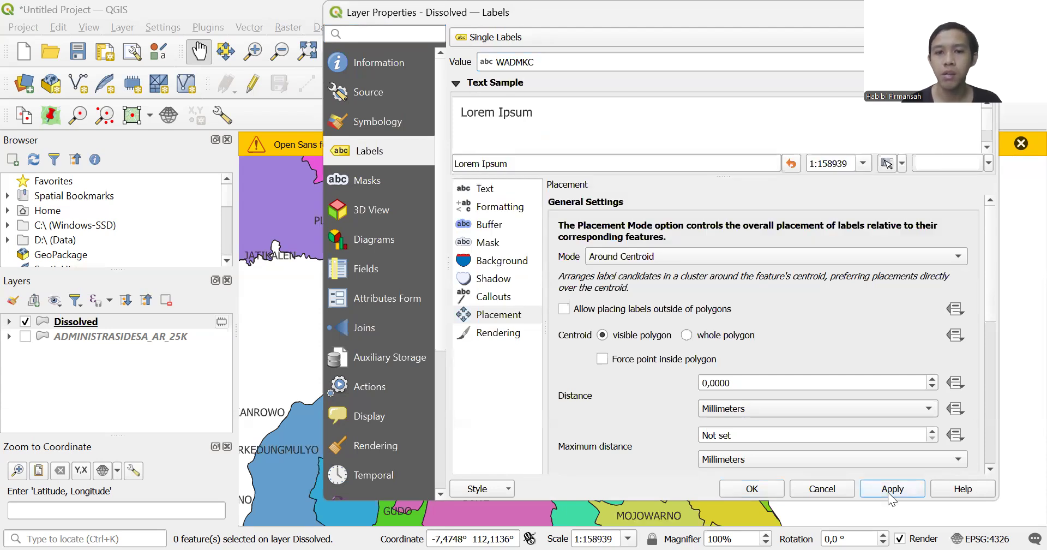
Set the label placement mode to Free (Angled), apply it, and close the layer properties.
{"action": "left_click", "coordinate": [642, 264]}
{"action": "left_click", "coordinate": [635, 294]}
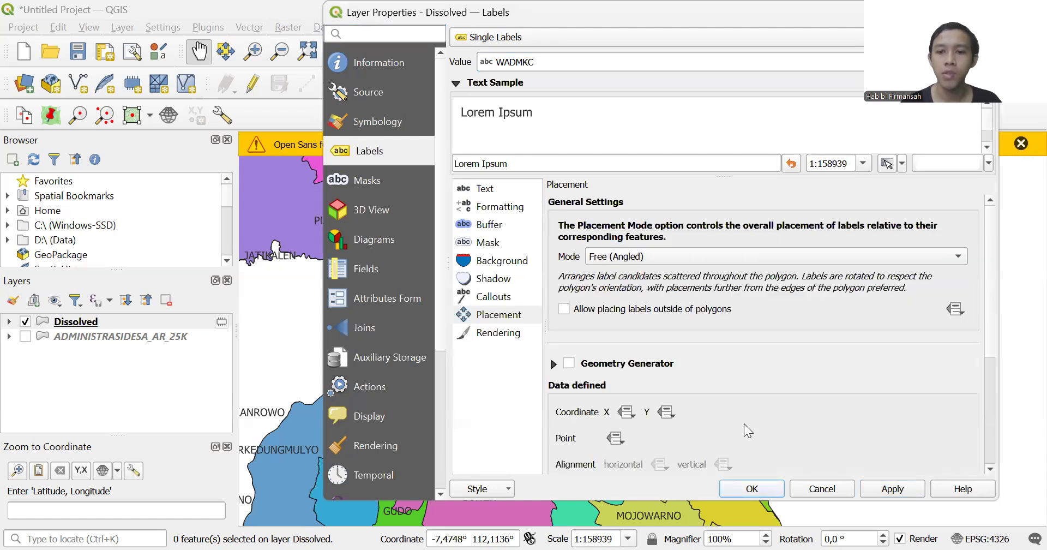
{"action": "left_click", "coordinate": [875, 488]}
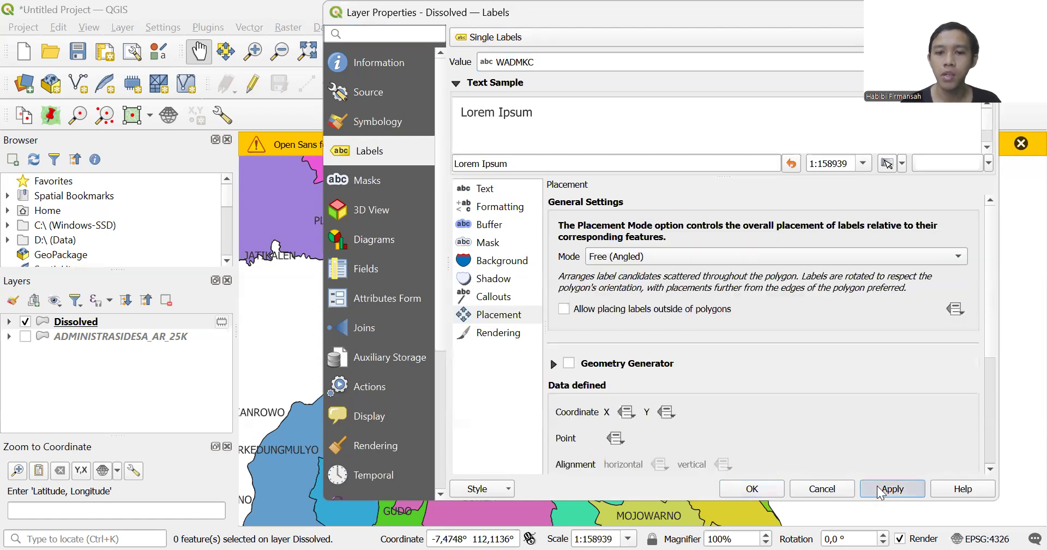
{"action": "left_click", "coordinate": [818, 489]}
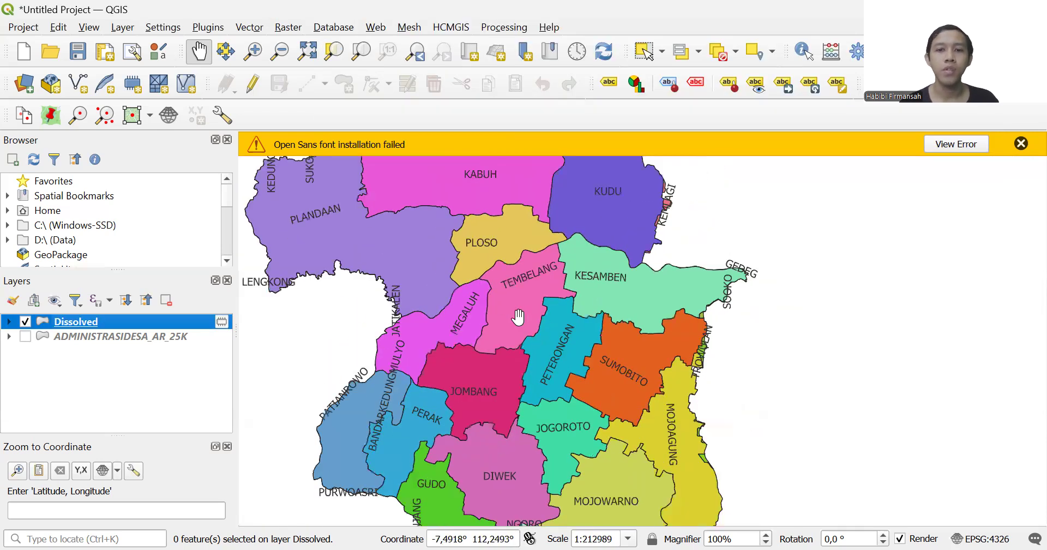
Examine the placement of the WADMKC labels on the dissolved areas, especially around Kesamben, Tembelang and the eastern edge.
{"action": "scroll", "coordinate": [518, 316], "scroll_direction": "up", "scroll_amount": 1}
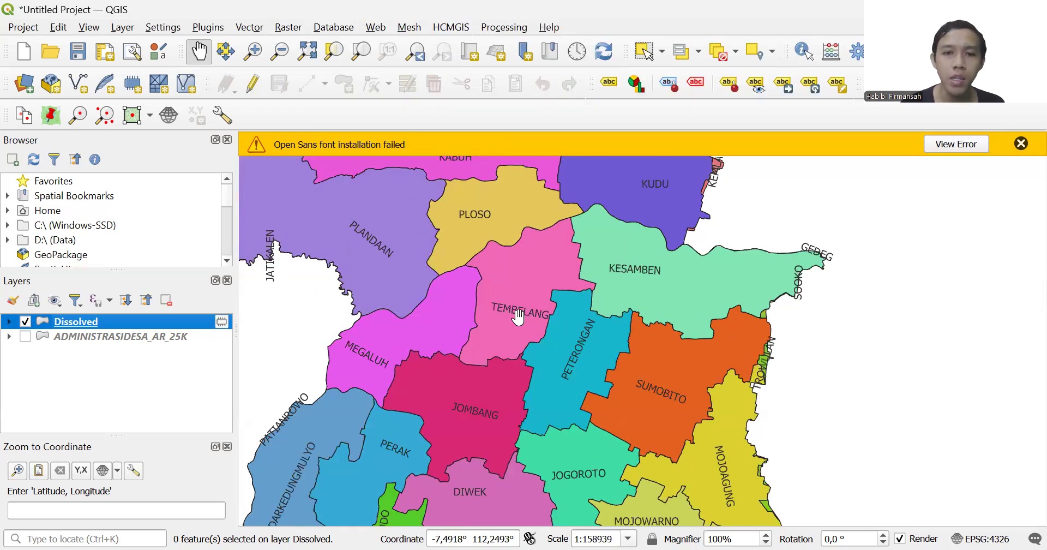
{"action": "scroll", "coordinate": [836, 286], "scroll_direction": "up", "scroll_amount": 1}
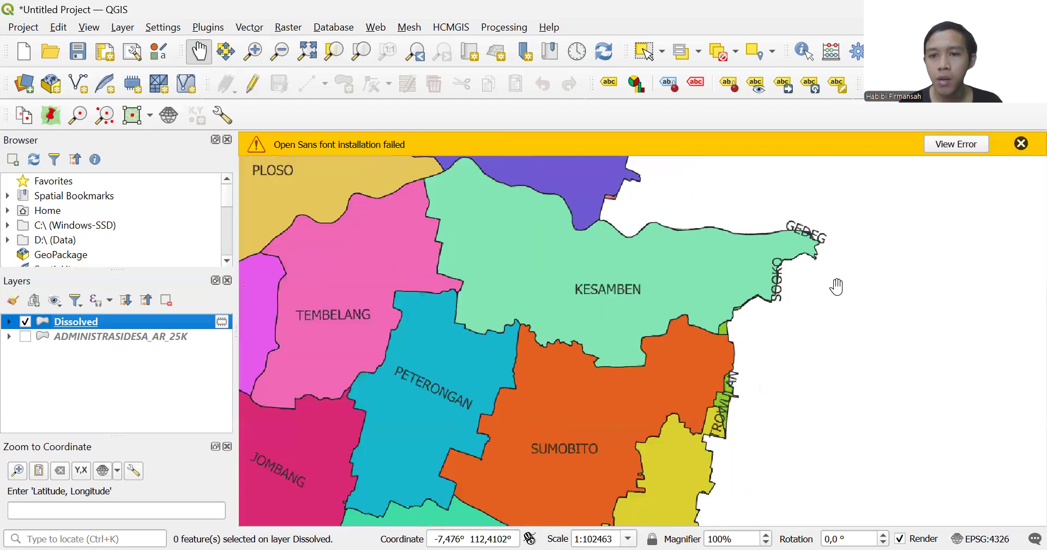
{"action": "scroll", "coordinate": [836, 286], "scroll_direction": "up", "scroll_amount": 1}
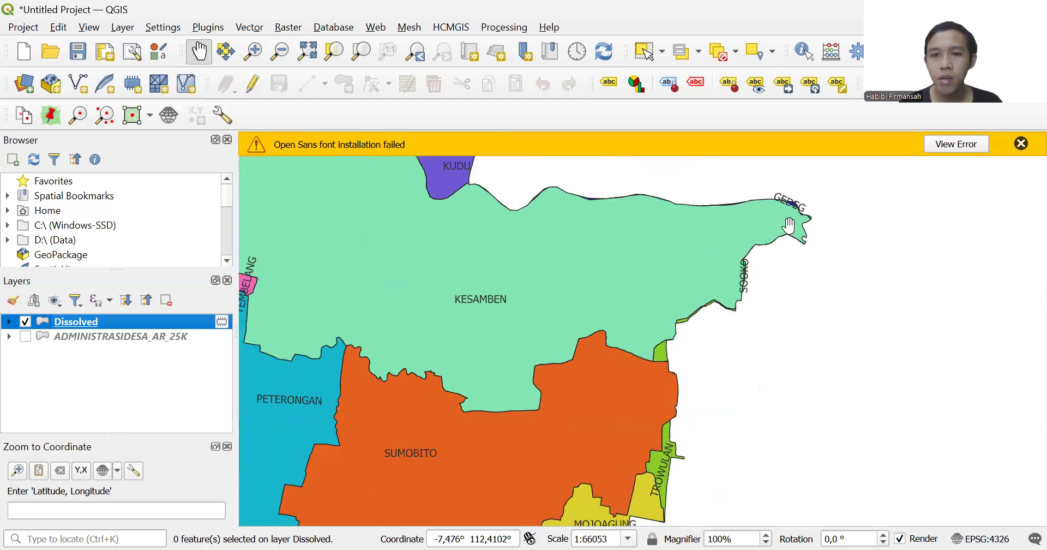
{"action": "left_click_drag", "start_coordinate": [664, 299], "coordinate": [905, 302]}
{"action": "left_click_drag", "start_coordinate": [556, 292], "coordinate": [751, 299]}
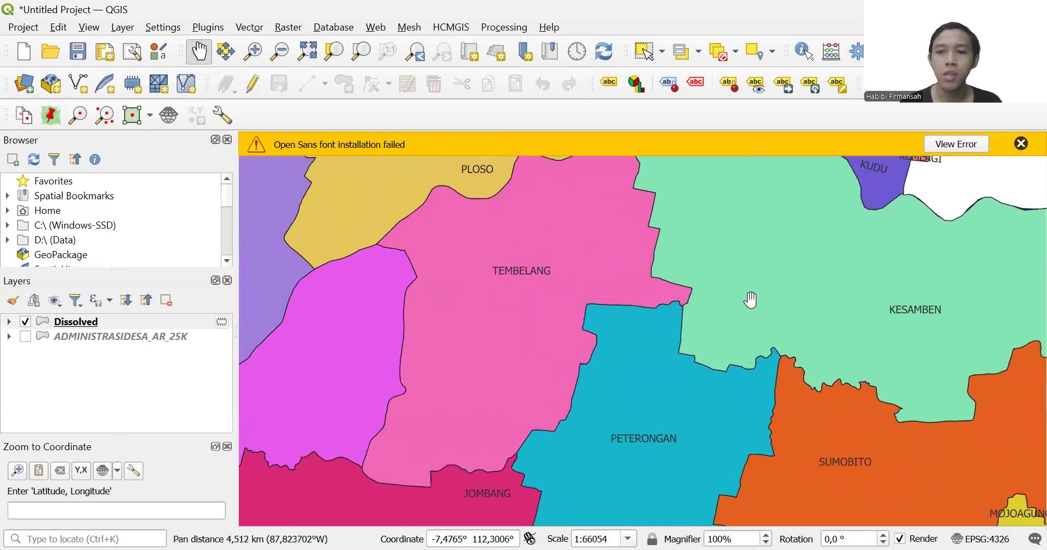
{"action": "scroll", "coordinate": [751, 300], "scroll_direction": "down", "scroll_amount": 1}
{"action": "scroll", "coordinate": [750, 299], "scroll_direction": "down", "scroll_amount": 1}
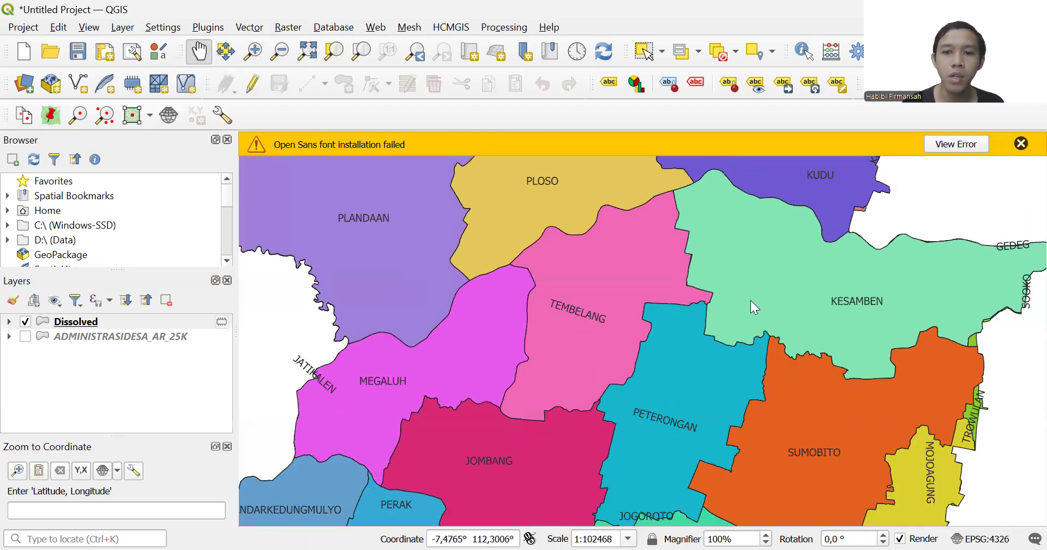
{"action": "right_click", "coordinate": [751, 300]}
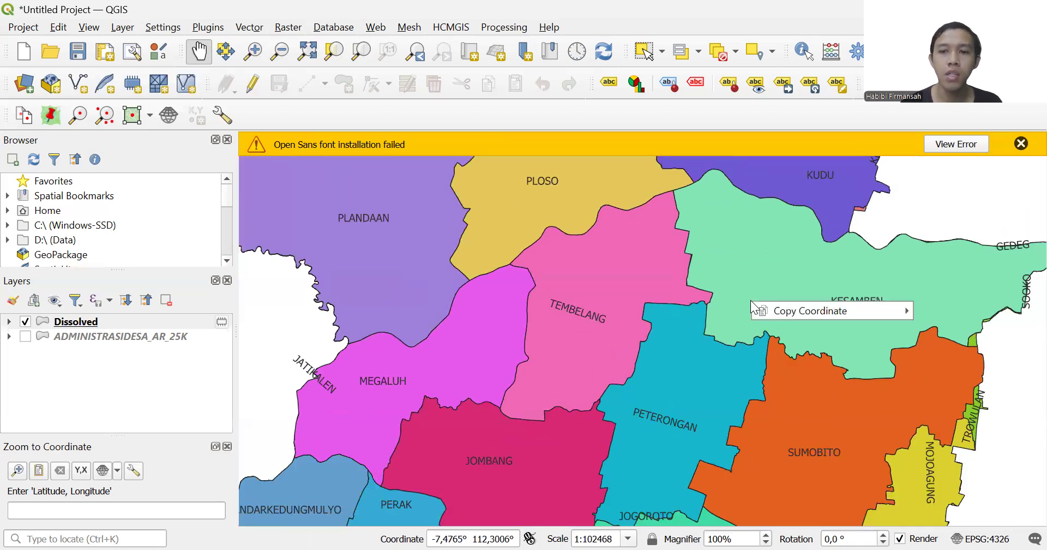
Try allowing the Dissolved layer's labels outside their polygons with a distance of 1,6 Meters at Scale, and apply it.
{"action": "right_click", "coordinate": [82, 329]}
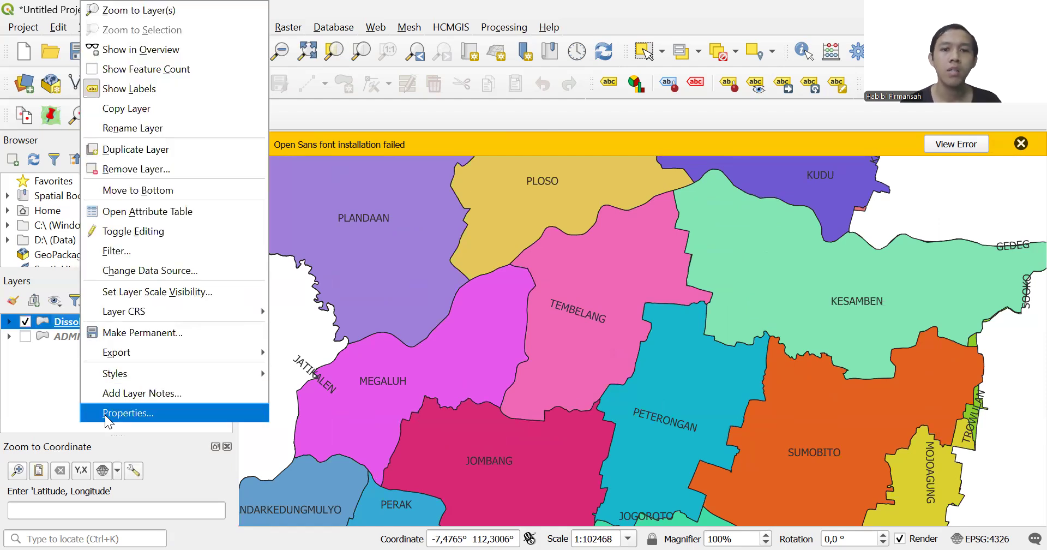
{"action": "left_click", "coordinate": [110, 416]}
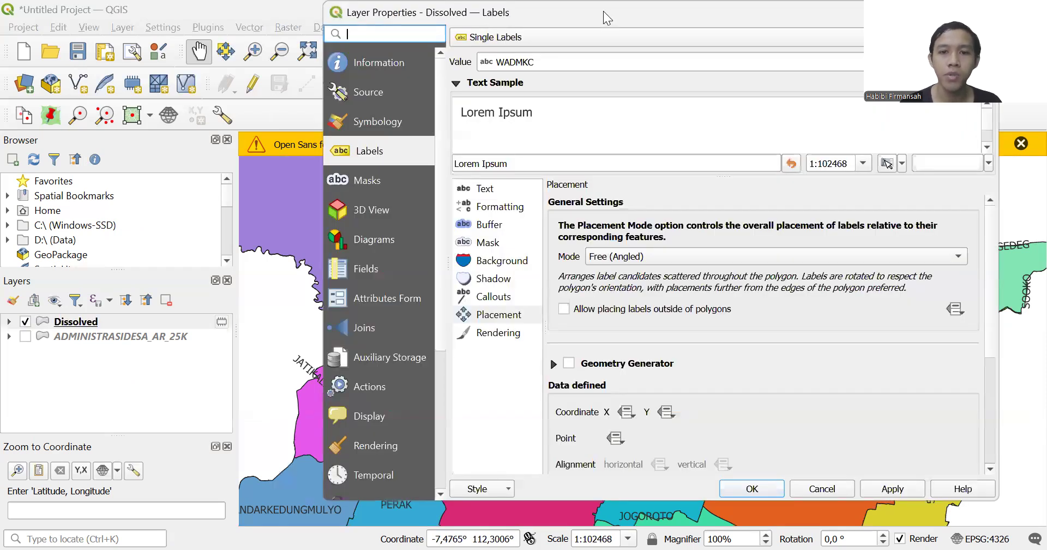
{"action": "left_click_drag", "start_coordinate": [604, 11], "coordinate": [502, 7]}
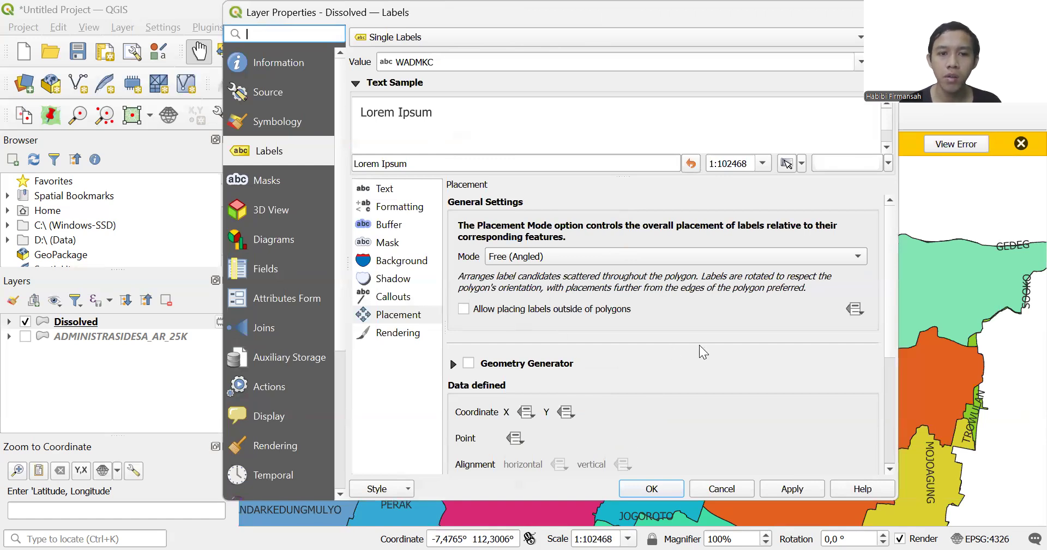
{"action": "left_click_drag", "start_coordinate": [889, 301], "coordinate": [889, 323]}
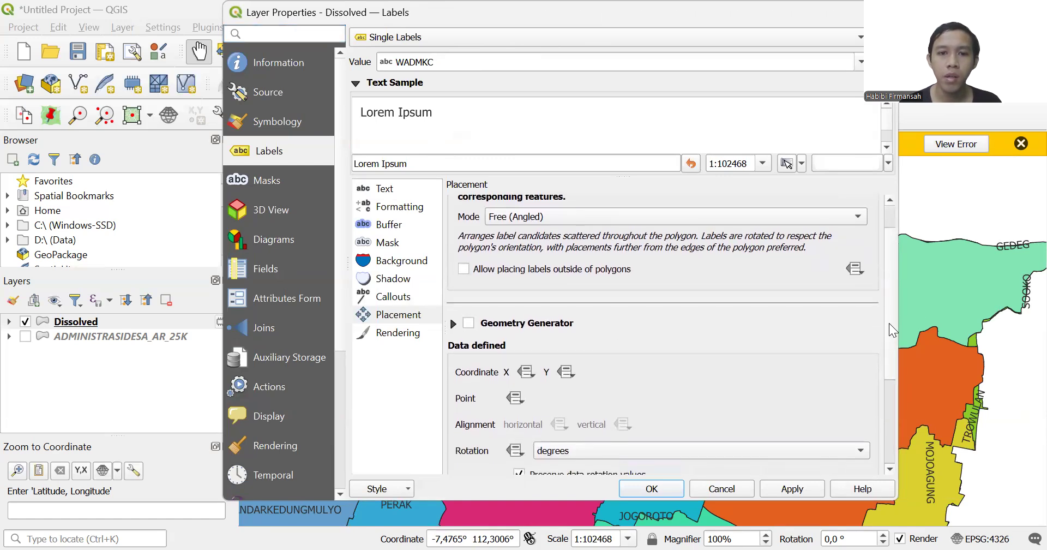
{"action": "left_click", "coordinate": [464, 269]}
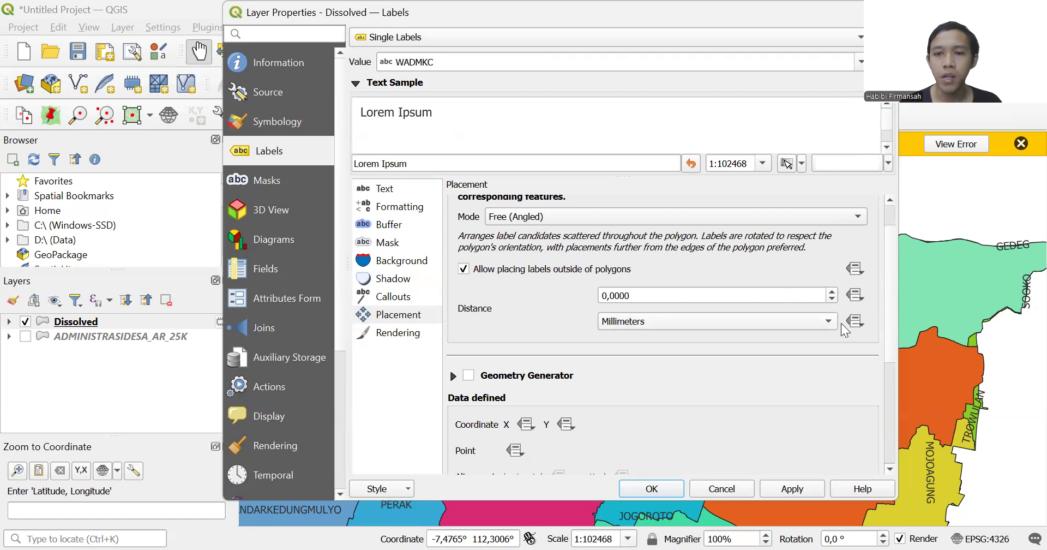
{"action": "left_click", "coordinate": [826, 323]}
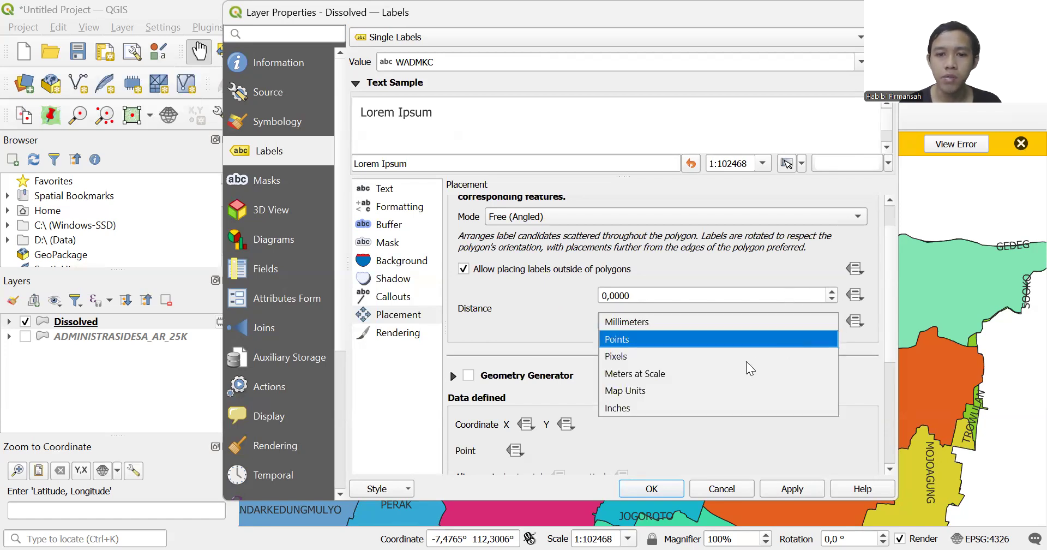
{"action": "left_click", "coordinate": [690, 378]}
{"action": "left_click", "coordinate": [831, 293]}
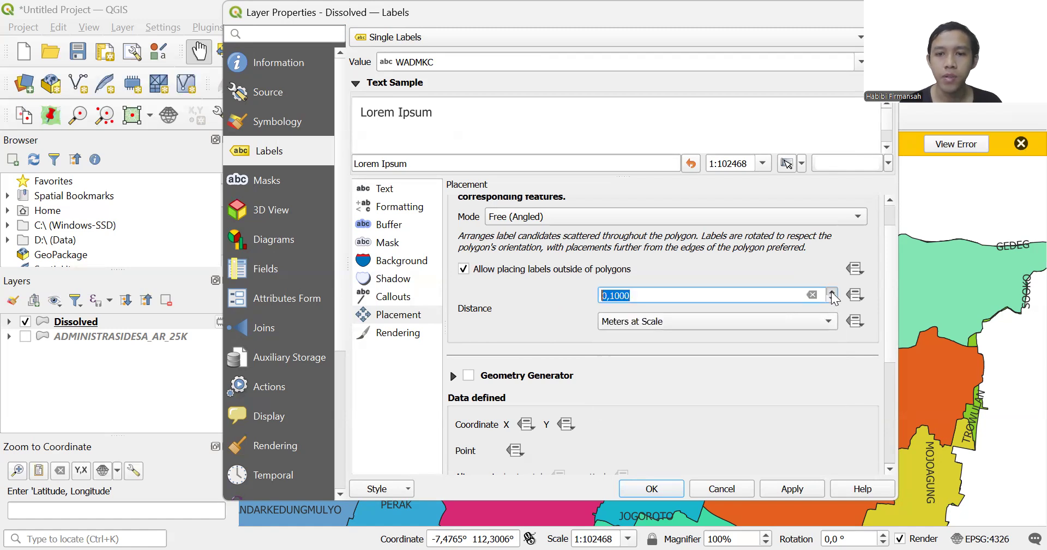
{"action": "left_click", "coordinate": [831, 291]}
{"action": "left_click", "coordinate": [792, 489]}
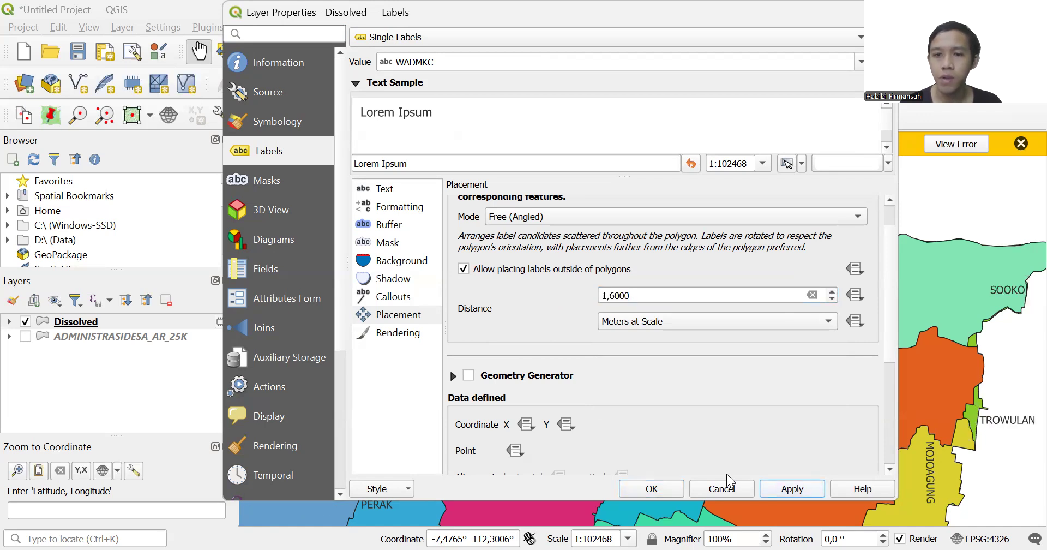
Try increasing the outside label distance to 5,1 and changing its unit to Map Units.
{"action": "left_click", "coordinate": [832, 291]}
{"action": "left_click", "coordinate": [833, 291]}
{"action": "left_click", "coordinate": [833, 292]}
{"action": "left_click", "coordinate": [833, 292]}
{"action": "left_click", "coordinate": [833, 292]}
{"action": "left_click", "coordinate": [833, 292]}
{"action": "left_click", "coordinate": [818, 320]}
{"action": "left_click", "coordinate": [709, 338]}
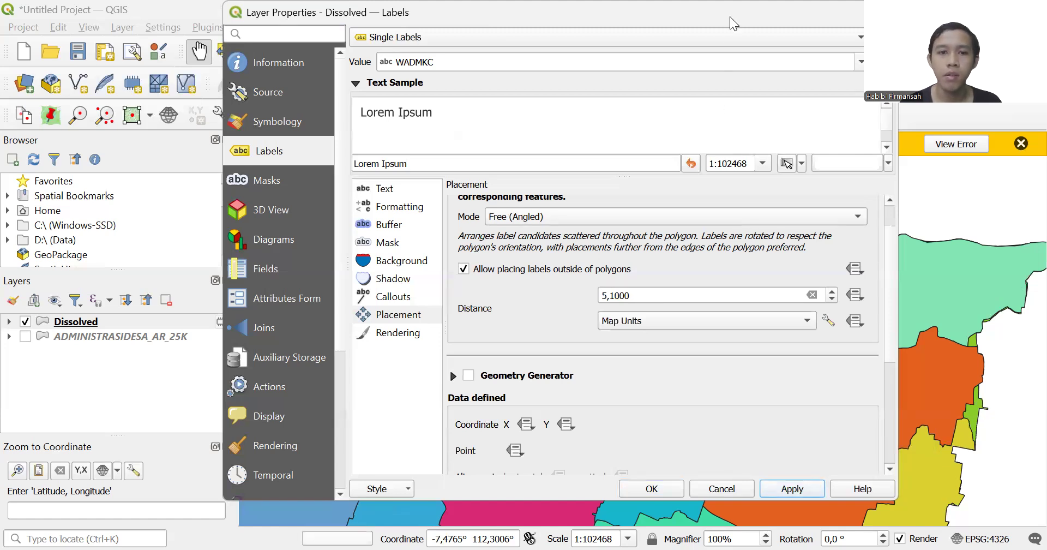
Disallow placing labels outside of polygons, apply the change, and close the layer properties.
{"action": "left_click_drag", "start_coordinate": [729, 16], "coordinate": [677, 17]}
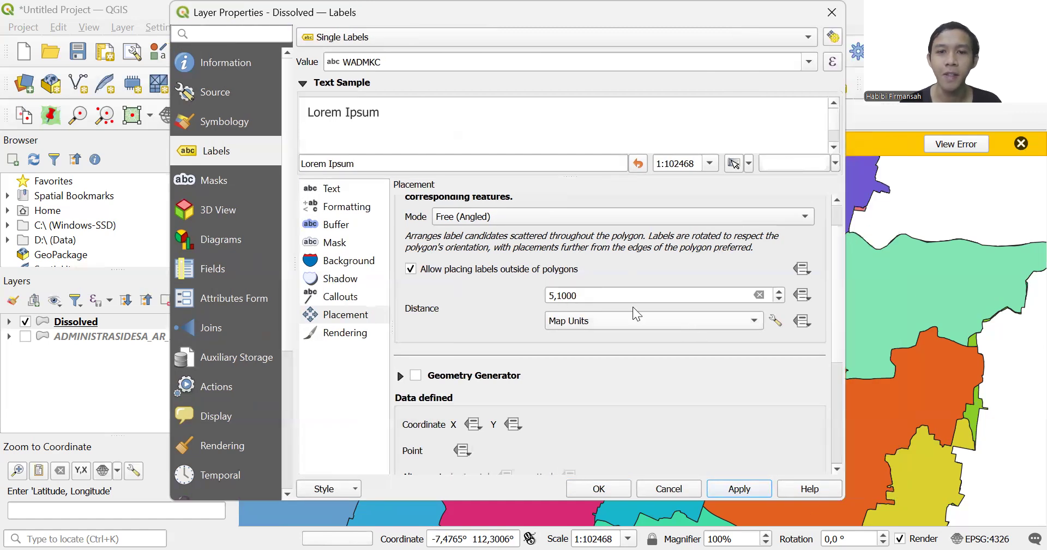
{"action": "left_click", "coordinate": [435, 270]}
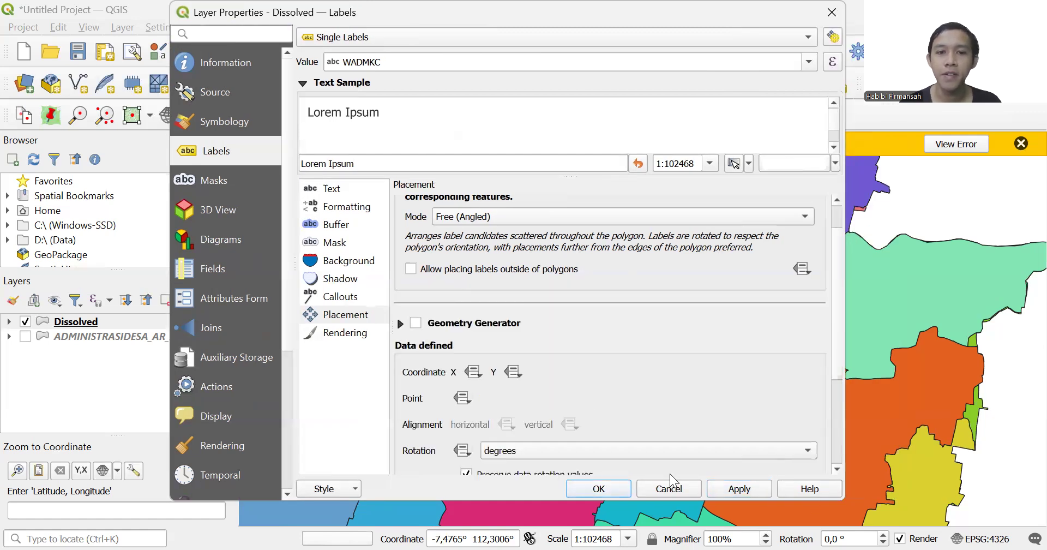
{"action": "left_click", "coordinate": [737, 487]}
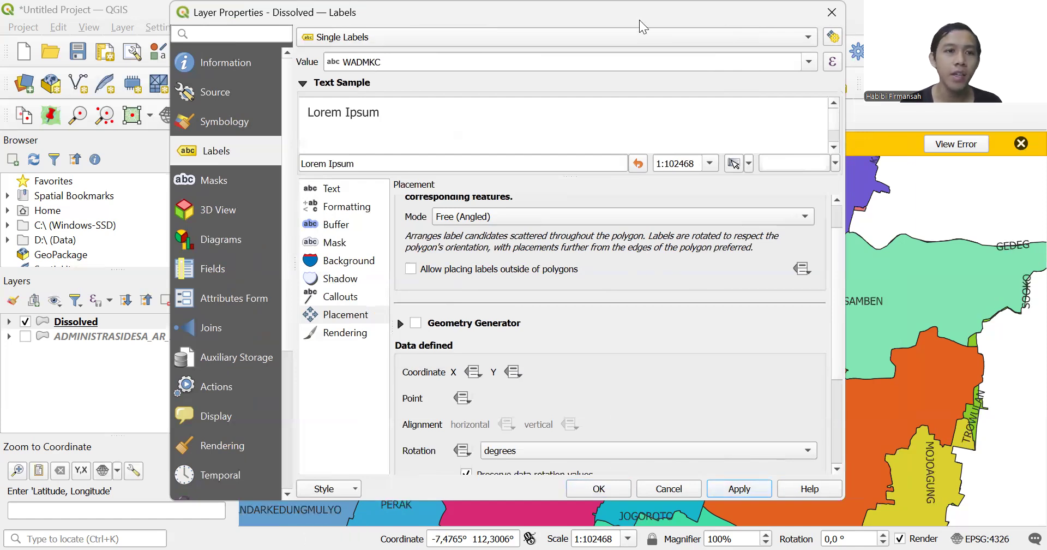
{"action": "left_click_drag", "start_coordinate": [639, 20], "coordinate": [735, 13]}
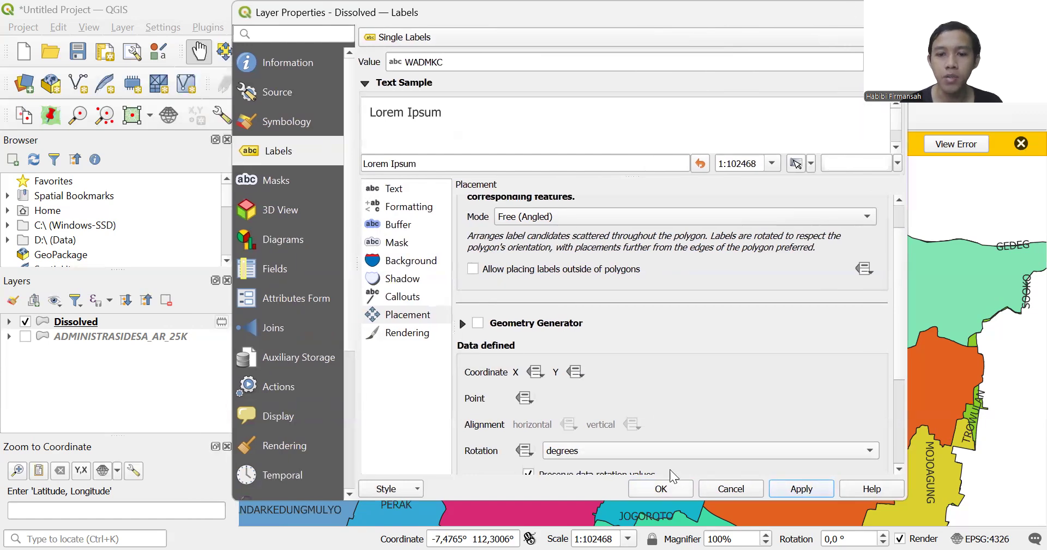
{"action": "left_click", "coordinate": [668, 488]}
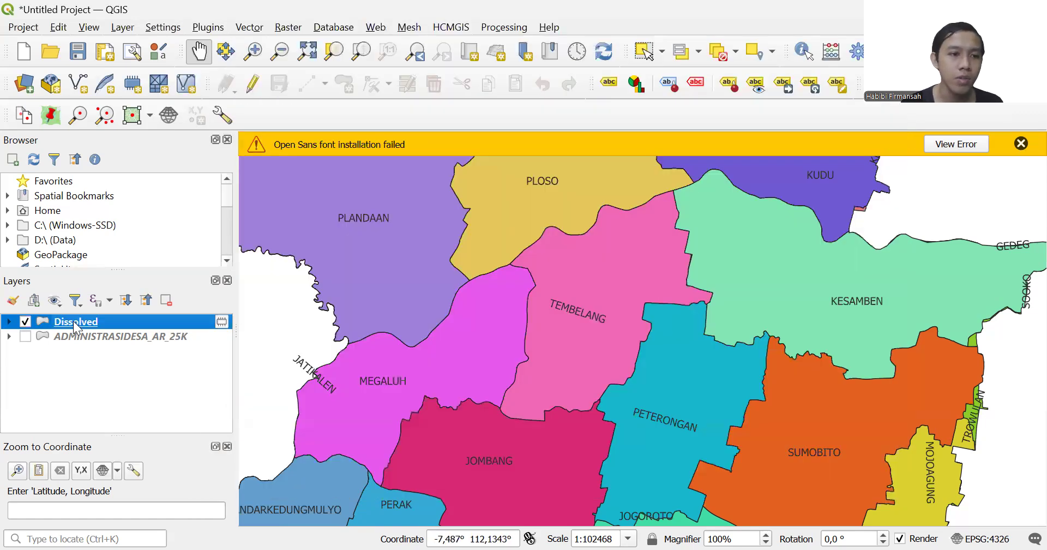
{"action": "right_click", "coordinate": [77, 327]}
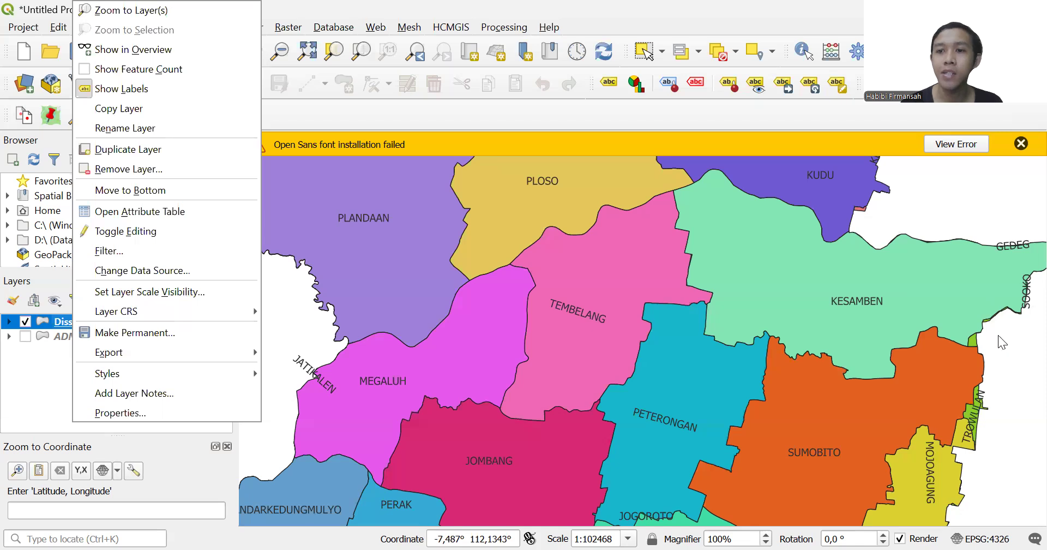
{"action": "left_click_drag", "start_coordinate": [998, 336], "coordinate": [644, 331]}
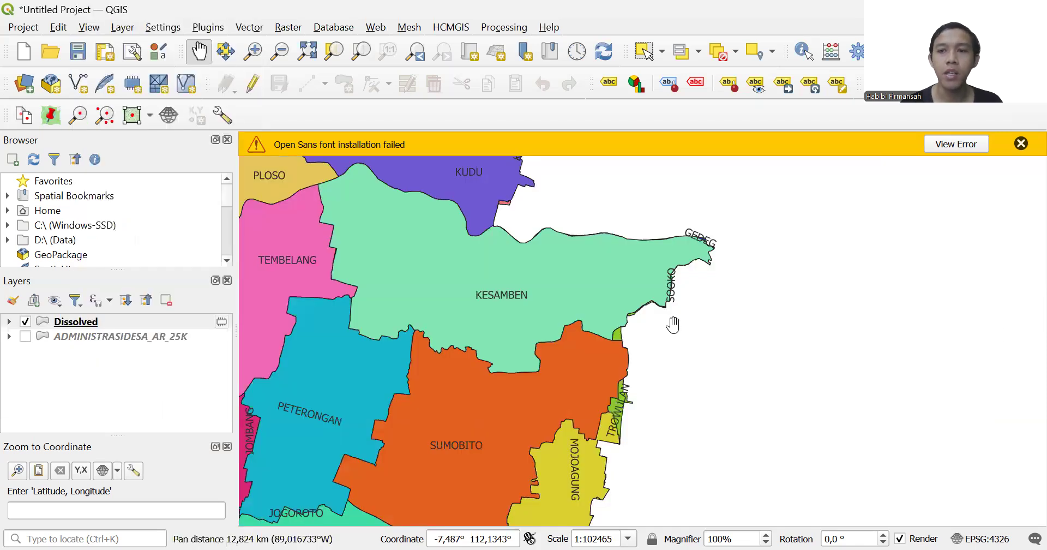
Dismiss the font installation warning and examine the WADMKC labels across the dissolved areas at smaller scales.
{"action": "left_click_drag", "start_coordinate": [416, 270], "coordinate": [755, 328]}
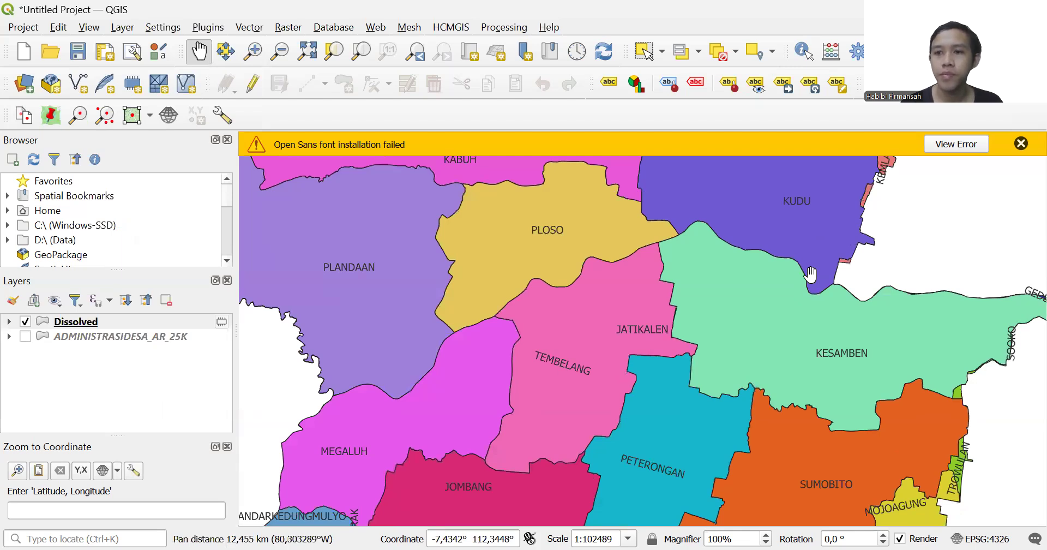
{"action": "left_click", "coordinate": [1021, 144]}
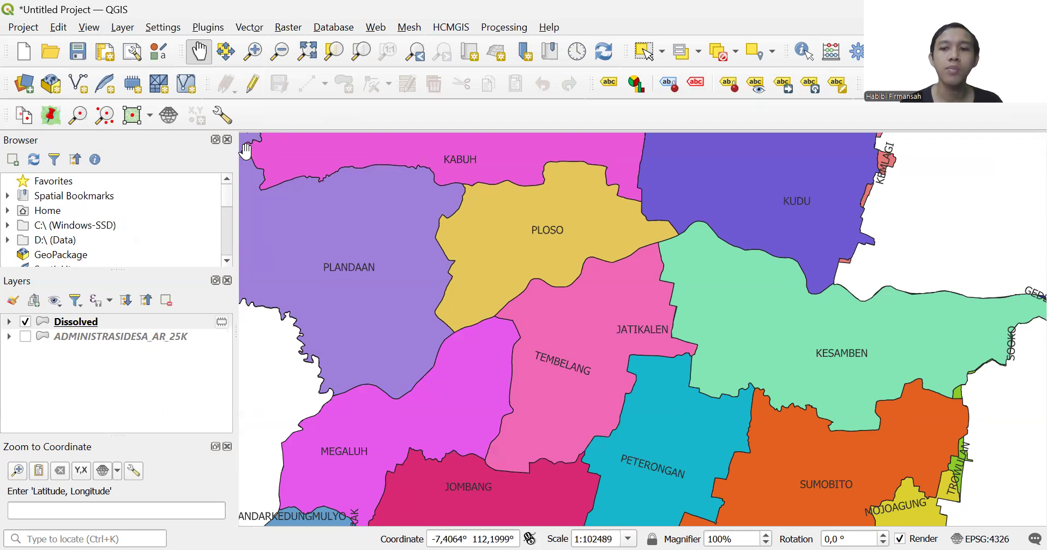
{"action": "scroll", "coordinate": [491, 218], "scroll_direction": "down", "scroll_amount": 1}
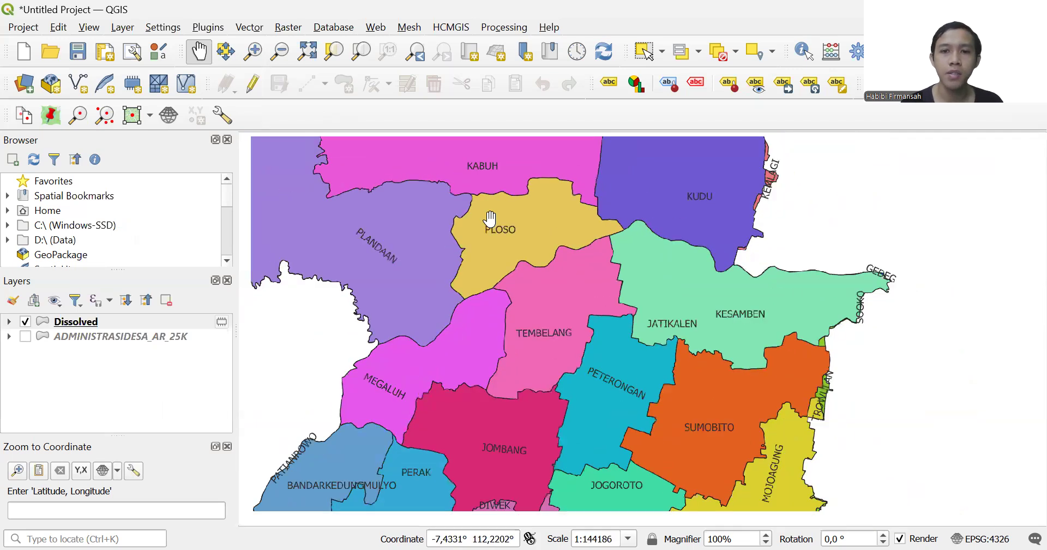
{"action": "scroll", "coordinate": [490, 218], "scroll_direction": "down", "scroll_amount": 1}
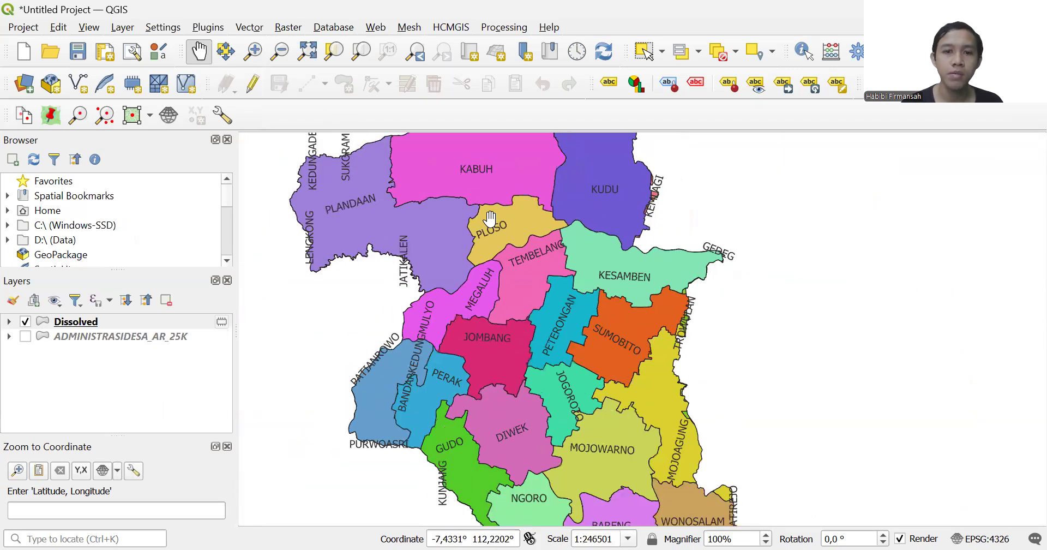
{"action": "scroll", "coordinate": [490, 218], "scroll_direction": "down", "scroll_amount": 1}
{"action": "left_click_drag", "start_coordinate": [490, 218], "coordinate": [532, 204]}
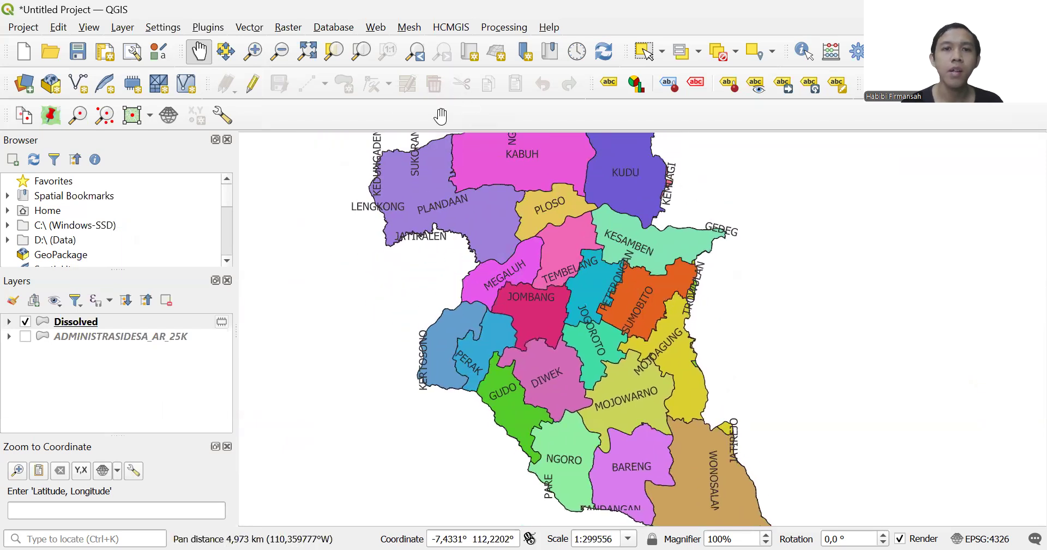
{"action": "left_click_drag", "start_coordinate": [441, 115], "coordinate": [404, 103]}
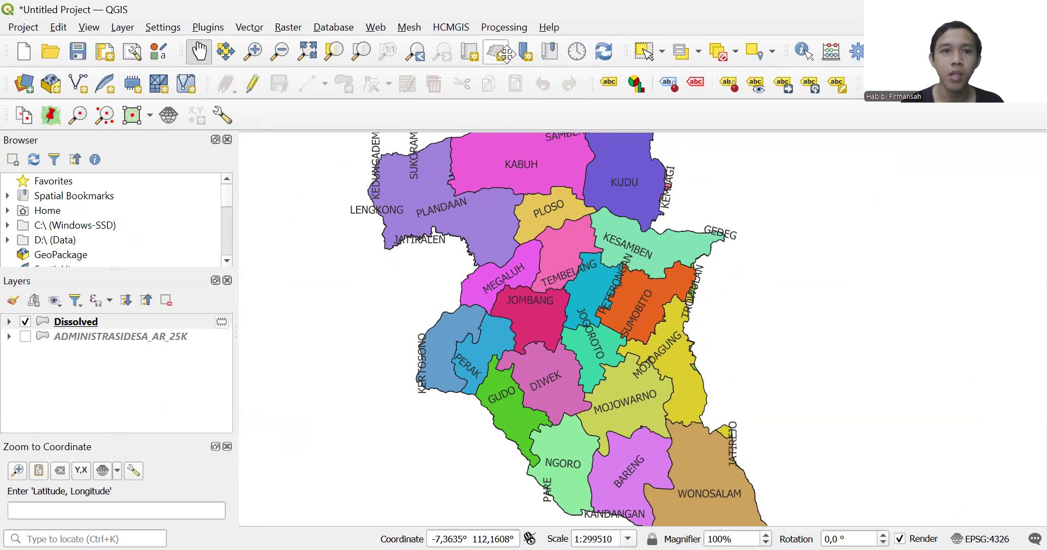
Create a new print layout titled "kecamatan jbg".
{"action": "left_click", "coordinate": [45, 25]}
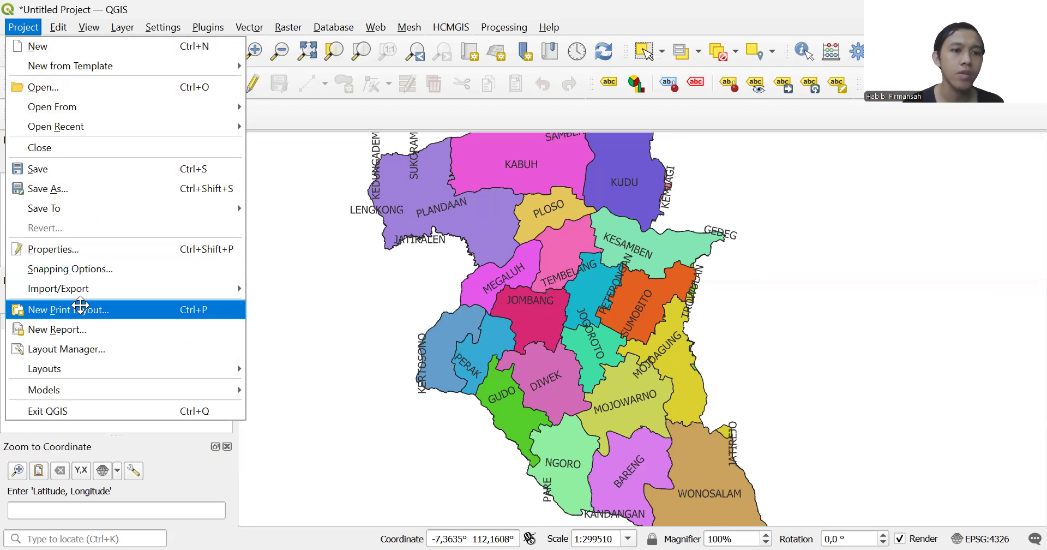
{"action": "key", "text": "Return"}
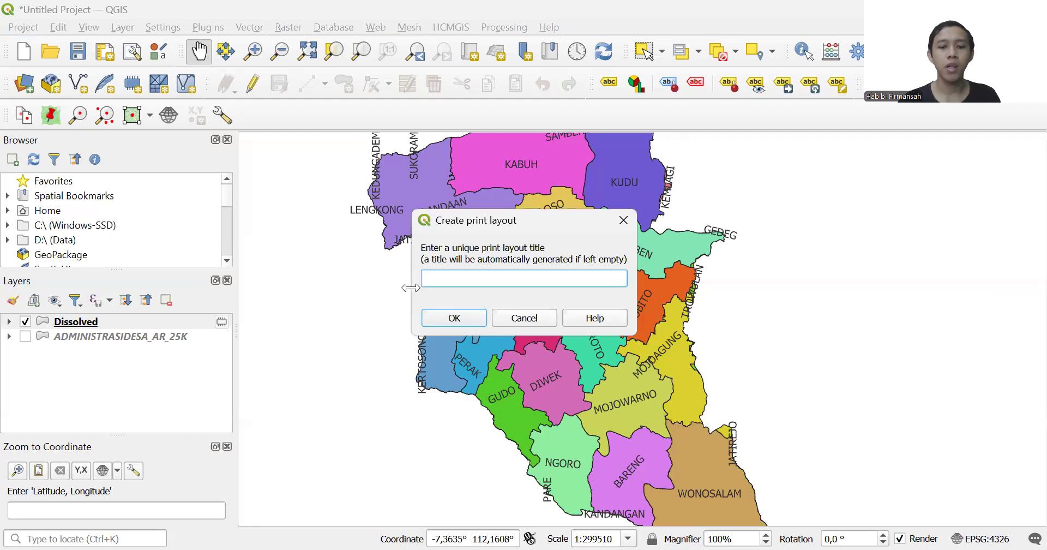
{"action": "type", "text": "kecamat"}
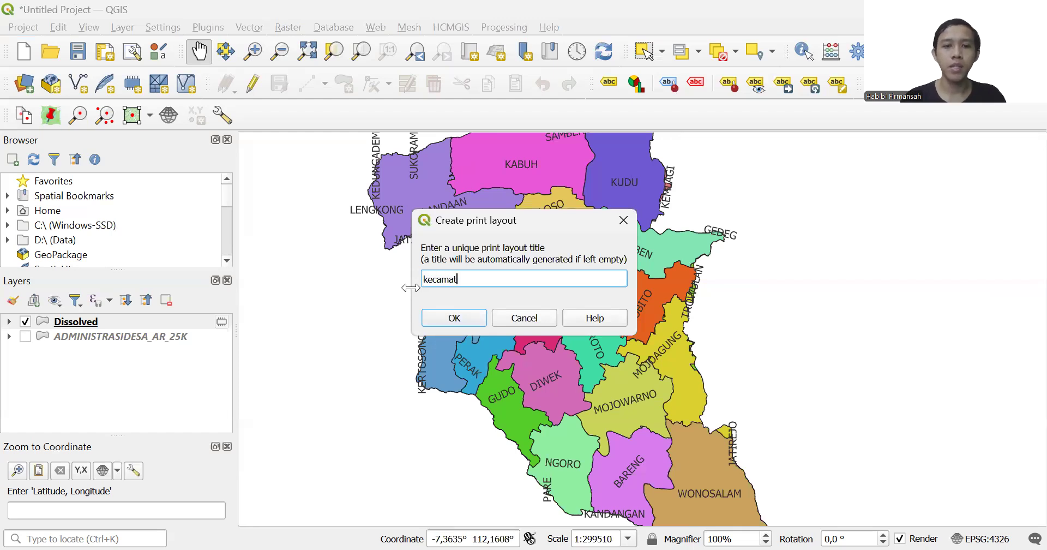
{"action": "type", "text": "an jbg"}
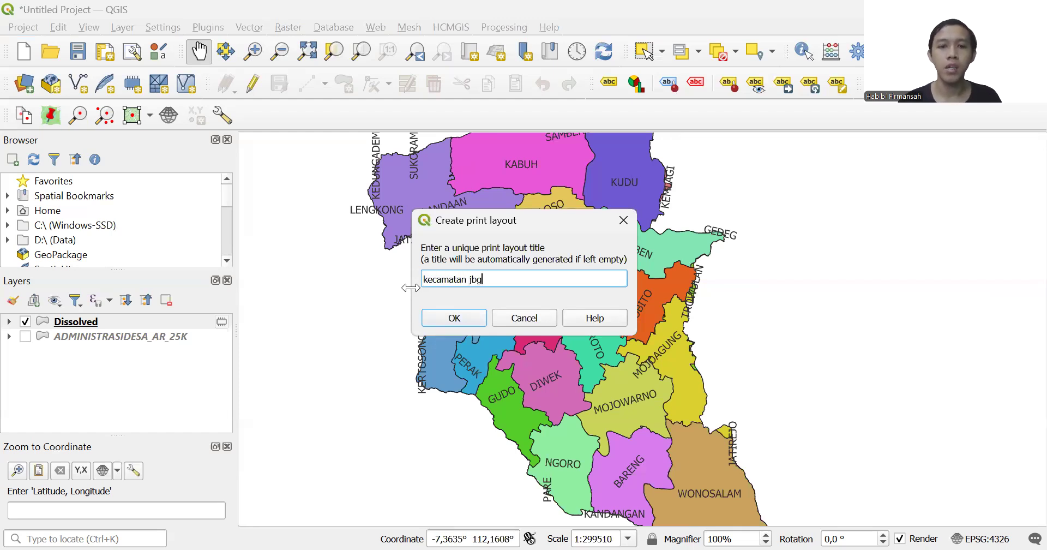
{"action": "left_click", "coordinate": [455, 318]}
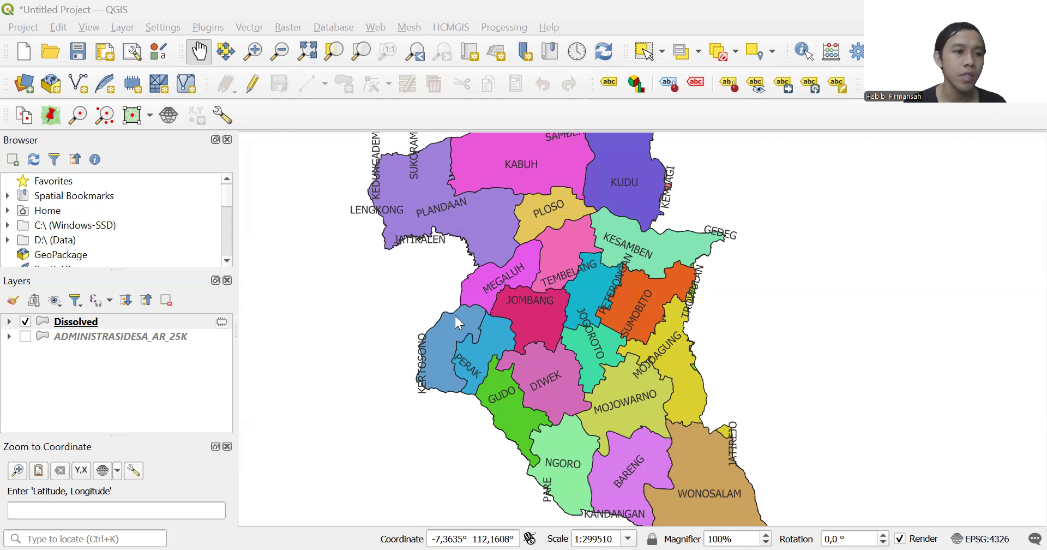
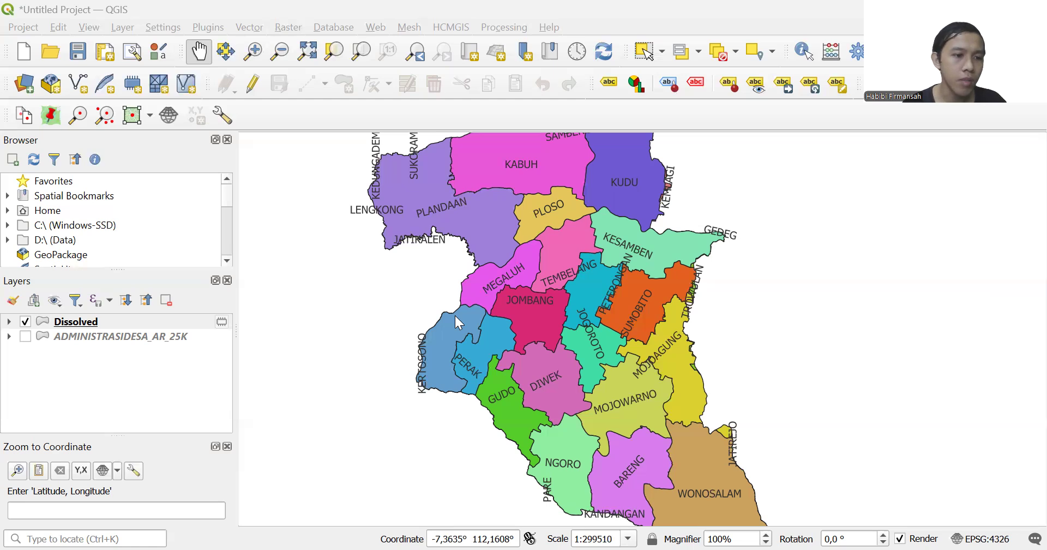
Add a rectangle shape to the kecamatan jbg print layout and check the composed page.
{"action": "left_click", "coordinate": [16, 437]}
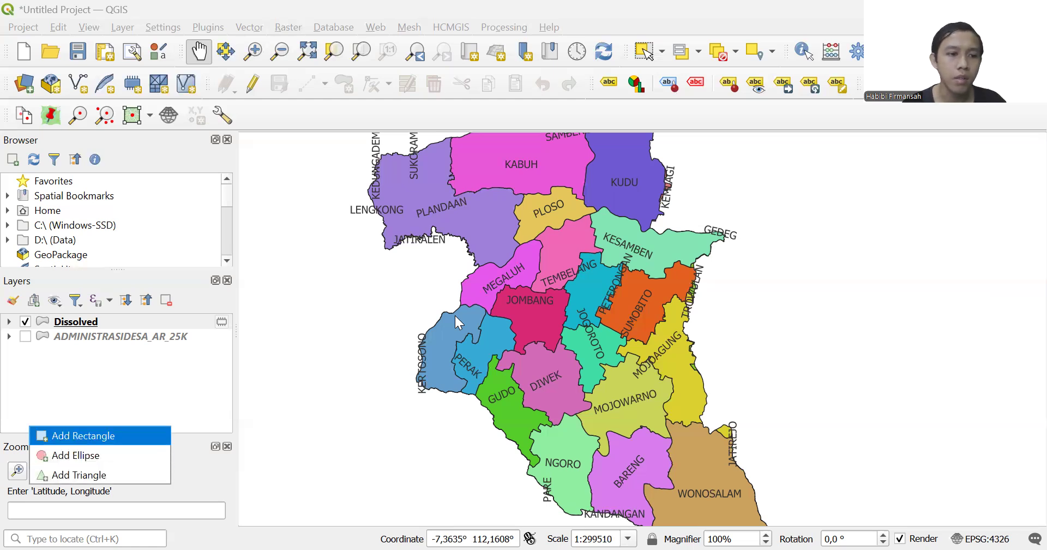
{"action": "left_click", "coordinate": [83, 435]}
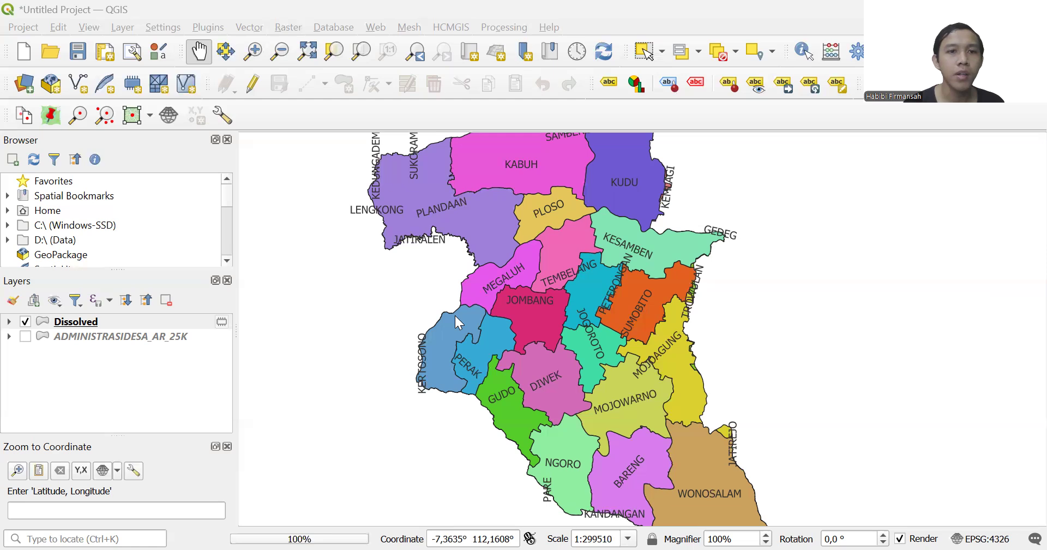
{"action": "key", "text": "alt+Tab"}
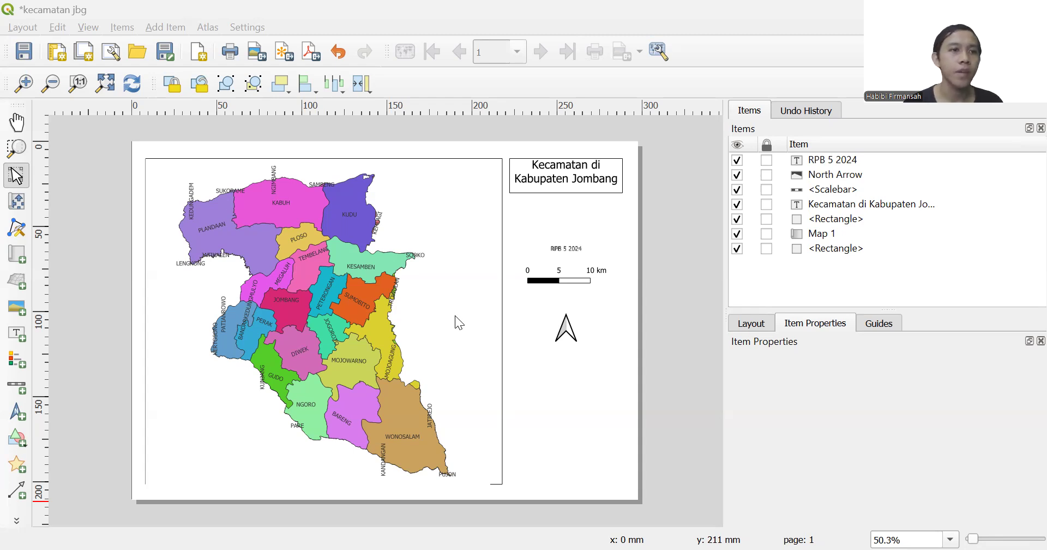
{"action": "key", "text": "alt+Tab"}
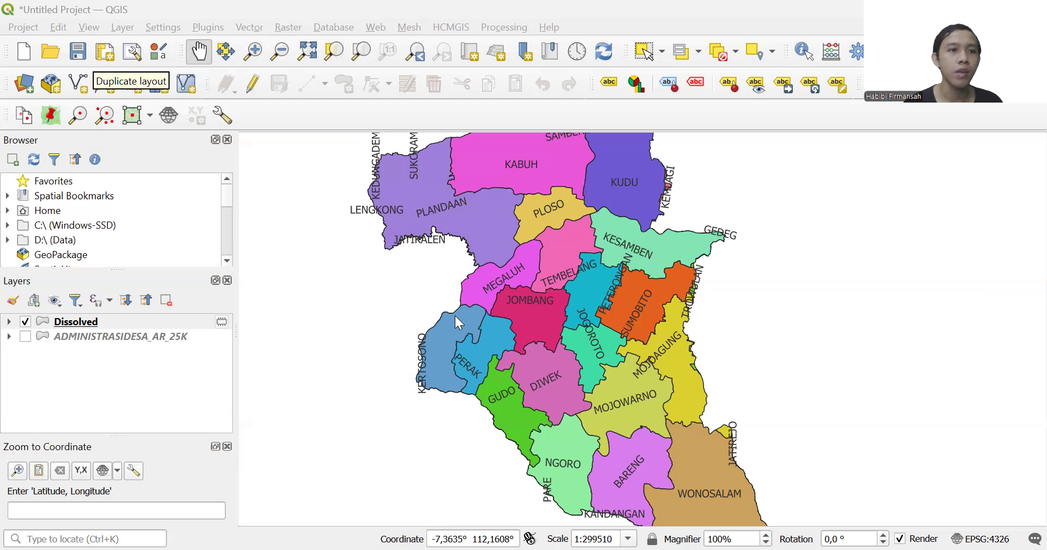